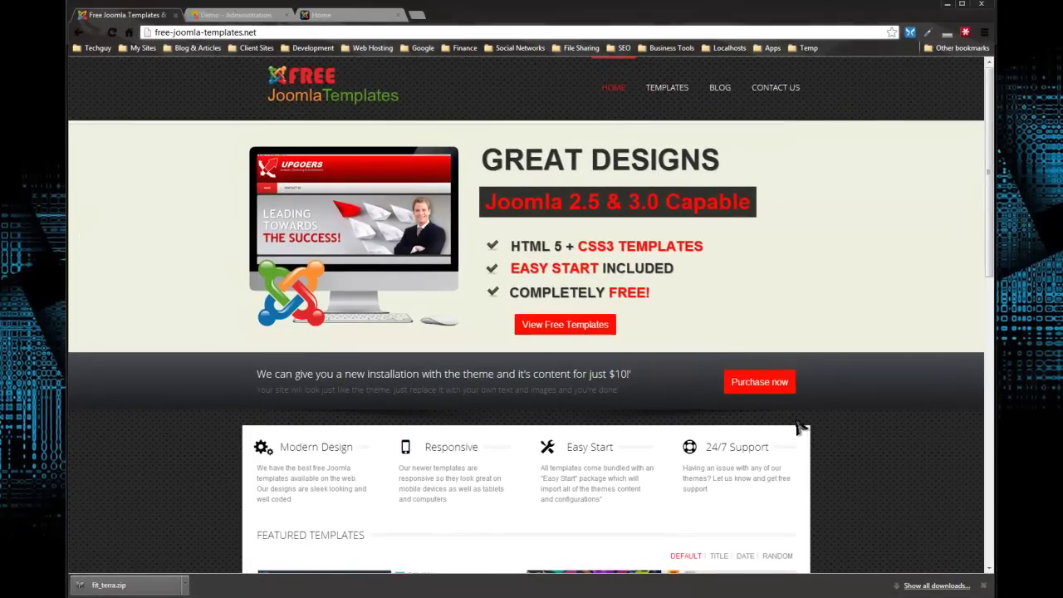
Scroll through the Featured Templates on the free-joomla-templates.net home page and back to the top.
scroll(802, 428, "down", 4)
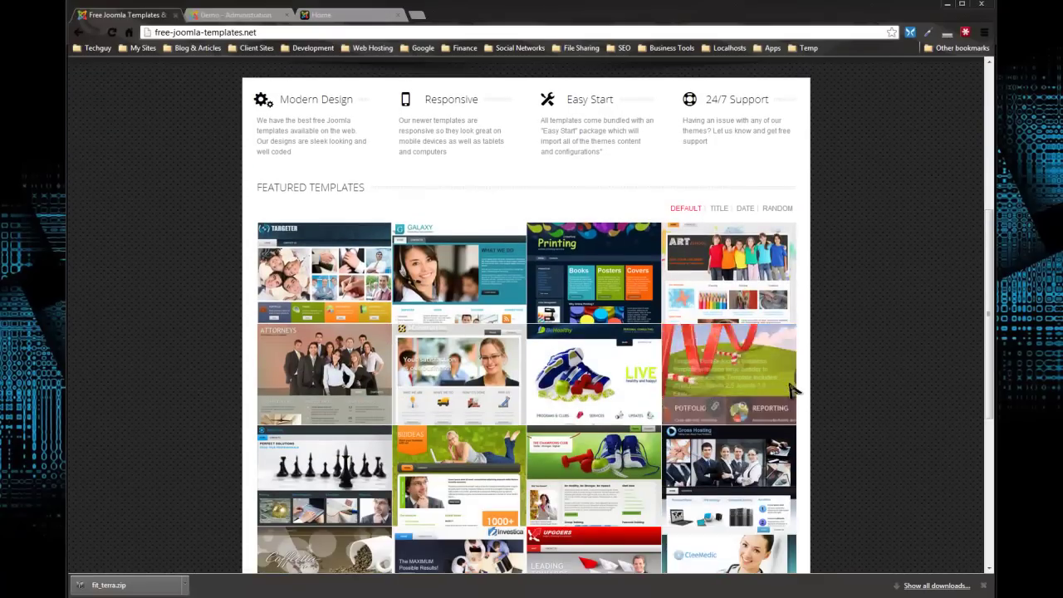
scroll(160, 314, "down", 2)
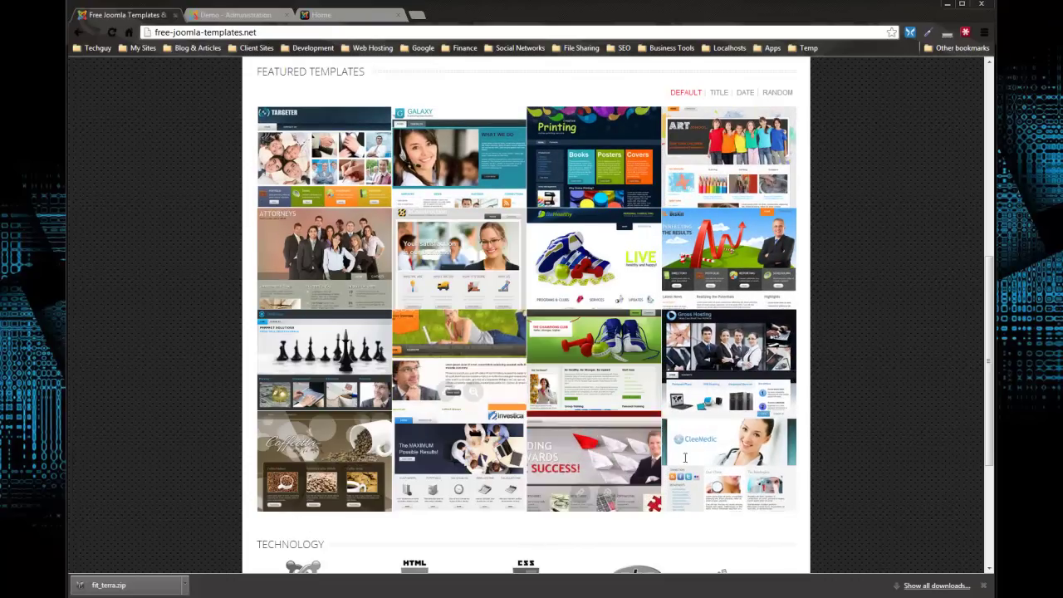
scroll(871, 329, "up", 1)
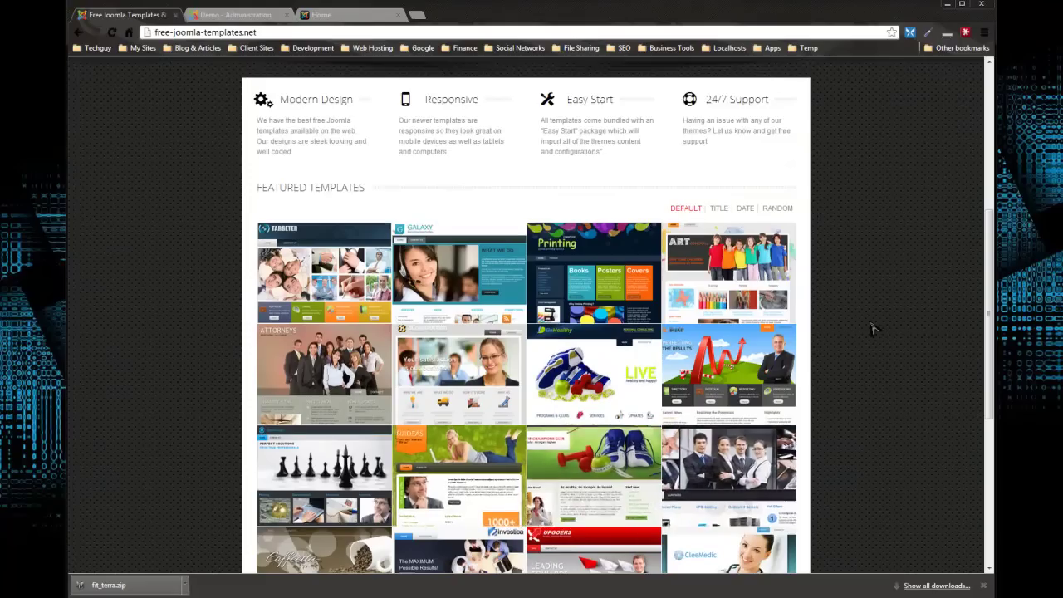
scroll(871, 330, "down", 2)
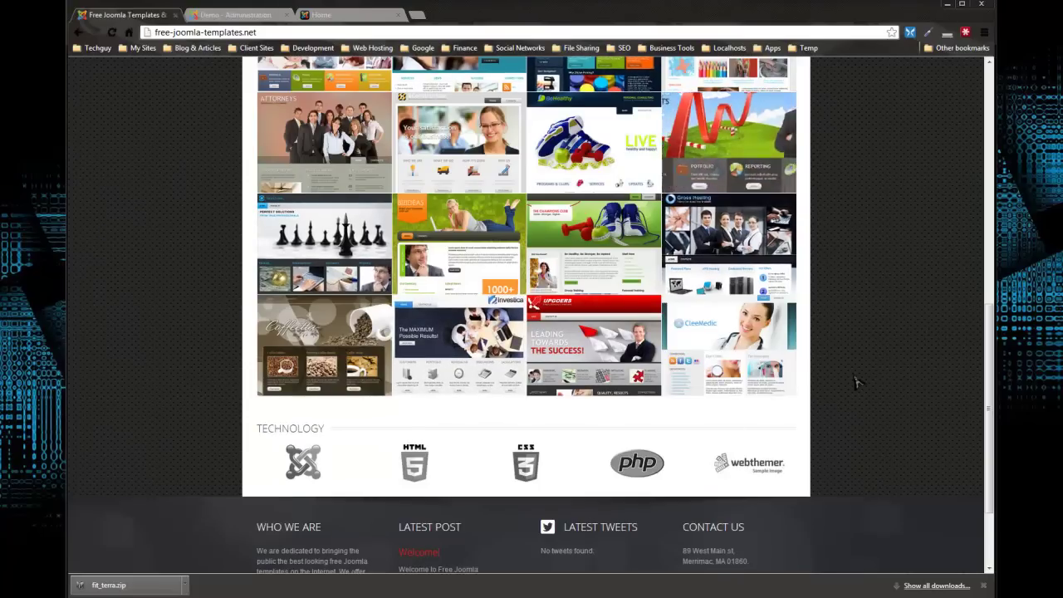
scroll(873, 378, "up", 10)
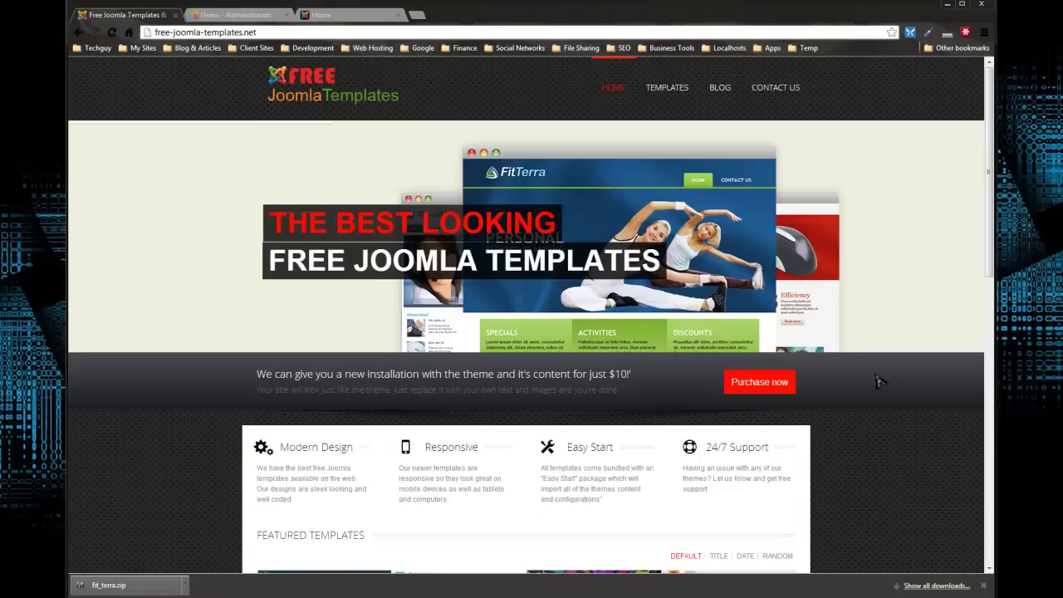
Open the full TEMPLATES catalogue and skim the listing.
left_click(667, 89)
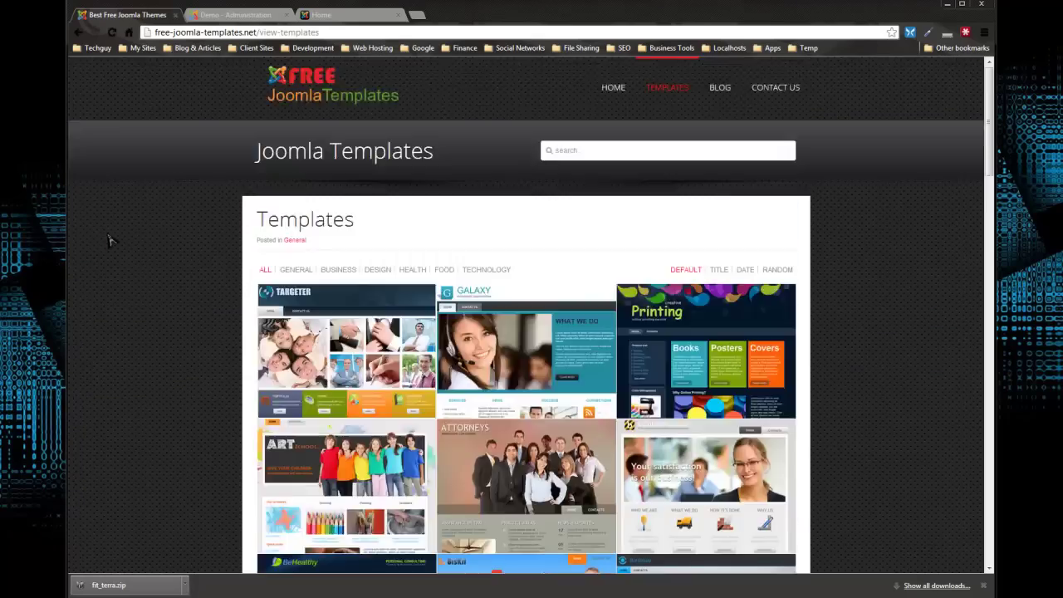
scroll(124, 220, "down", 4)
scroll(124, 220, "down", 3)
scroll(129, 216, "up", 7)
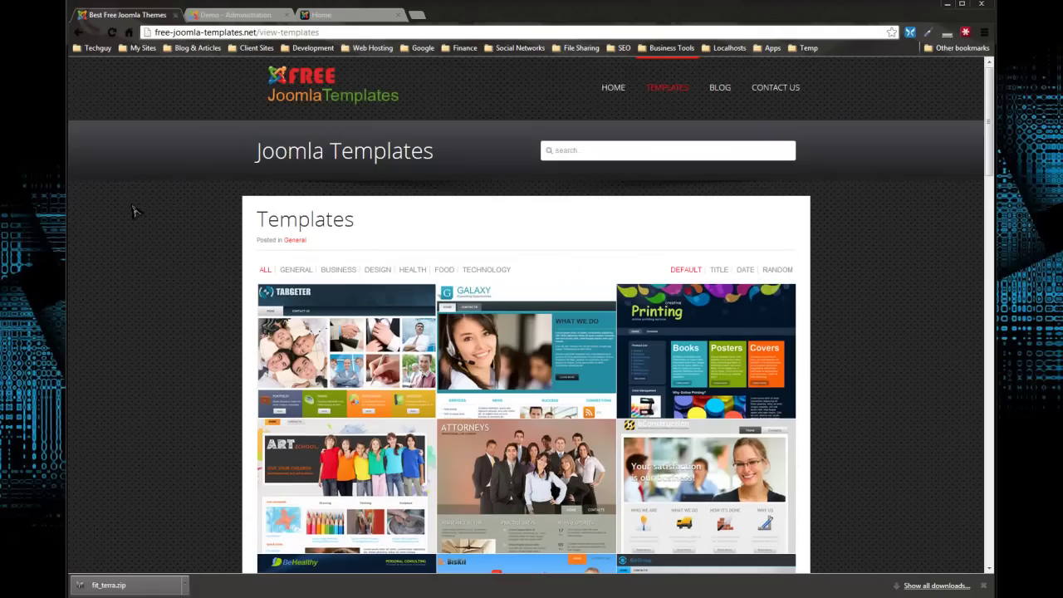
Filter the catalogue by Business, then Health, then back to All templates.
left_click(341, 272)
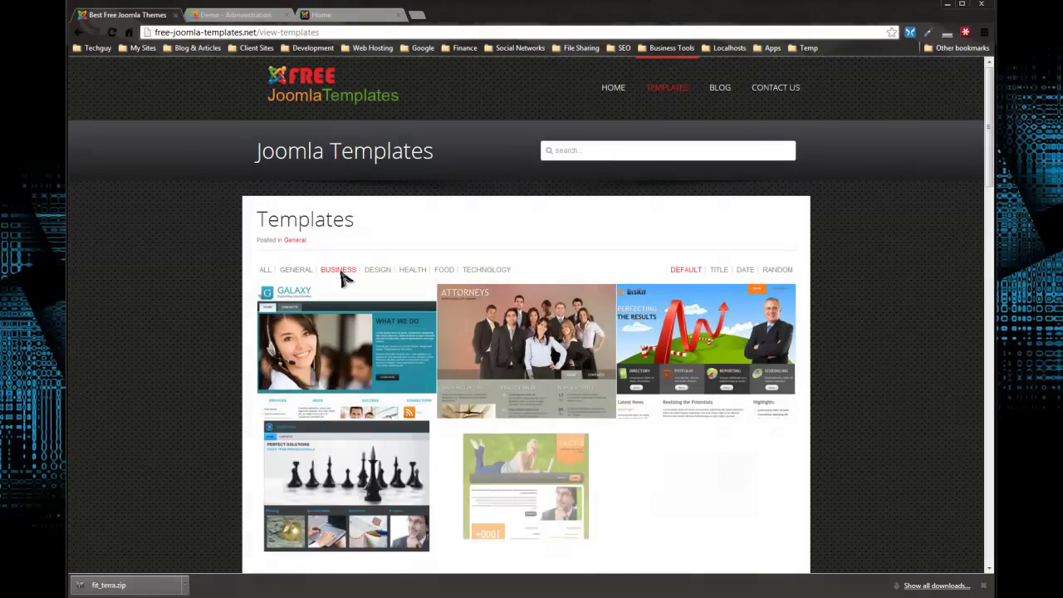
scroll(470, 251, "down", 5)
scroll(470, 251, "up", 4)
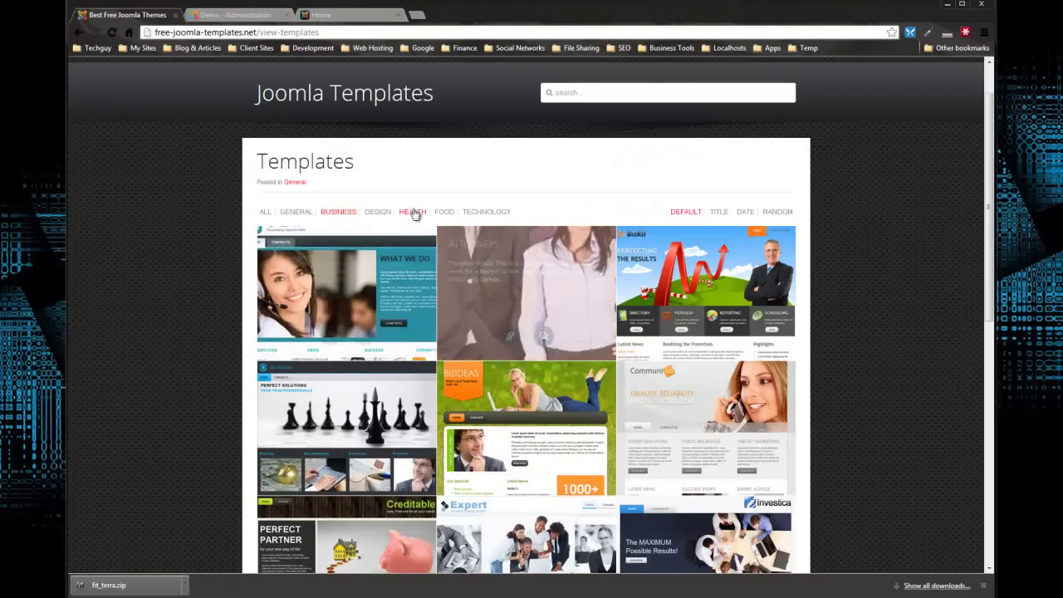
left_click(412, 212)
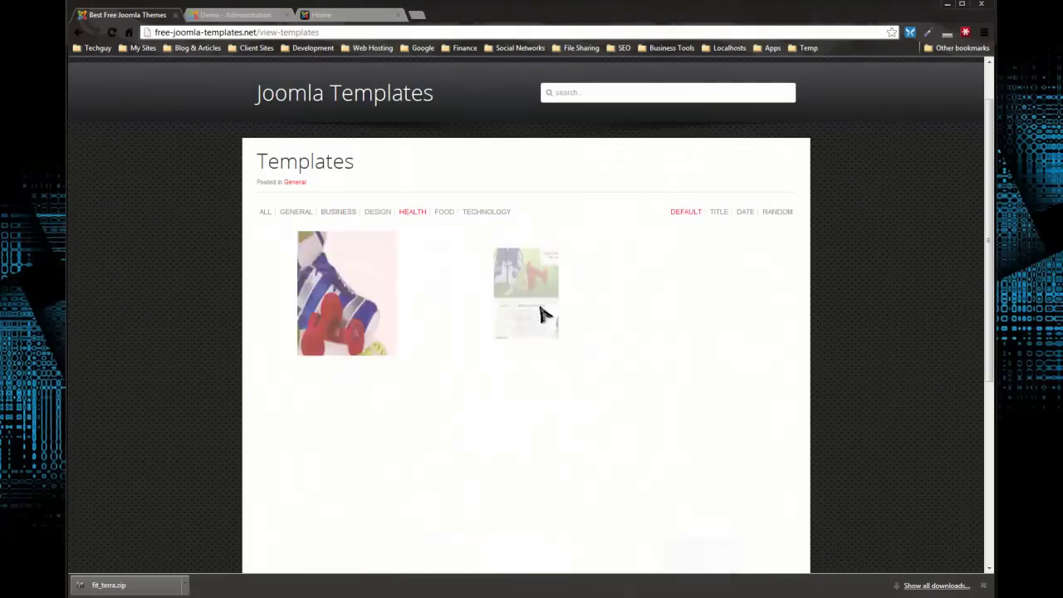
scroll(395, 285, "down", 4)
scroll(267, 263, "up", 5)
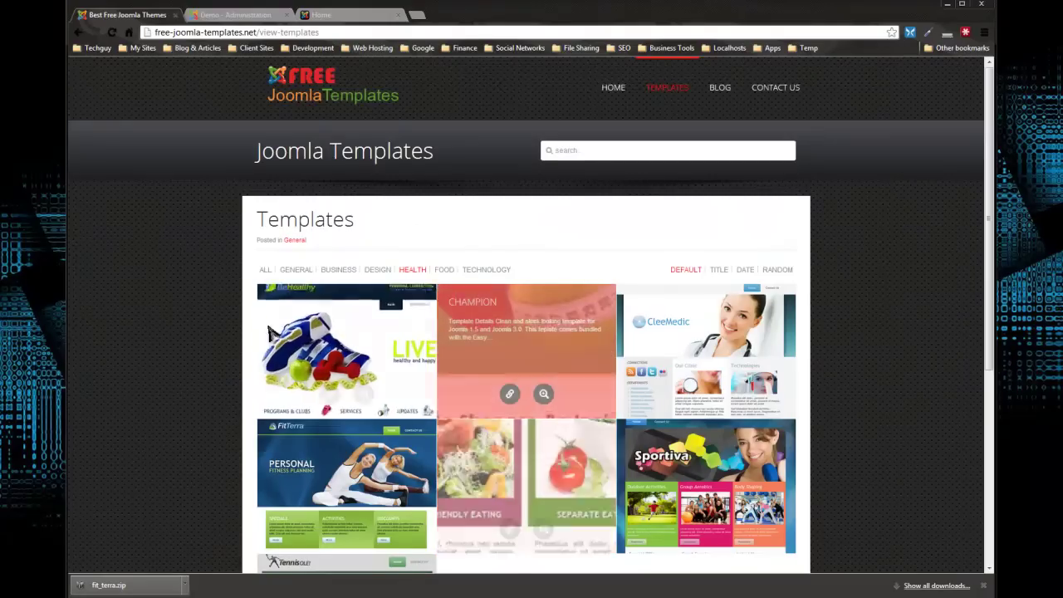
left_click(265, 267)
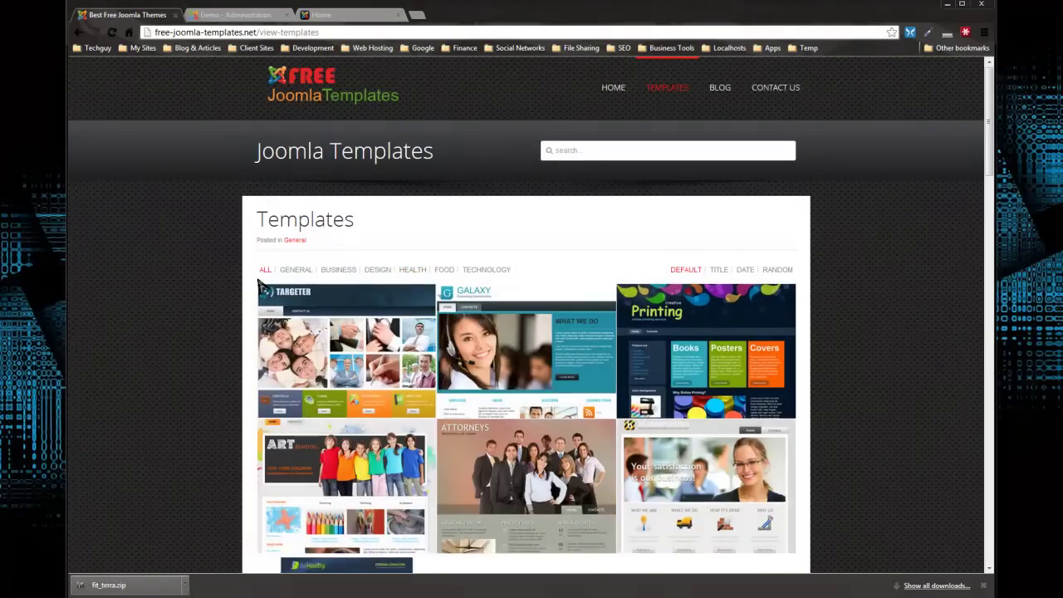
Scroll the full list to find the Be Healthy template thumbnail.
scroll(187, 249, "down", 7)
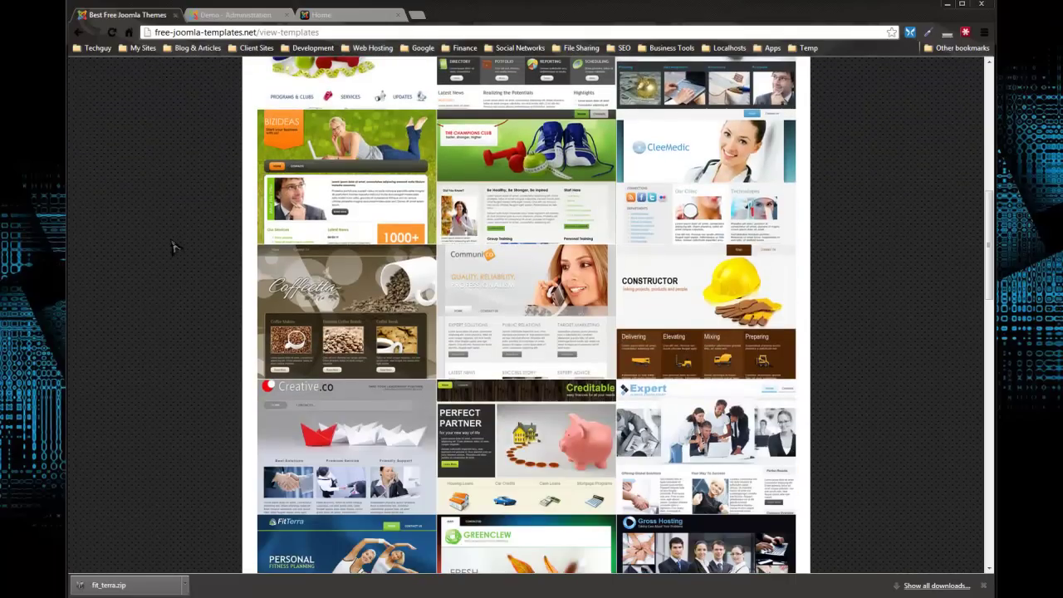
scroll(172, 247, "down", 2)
scroll(172, 247, "up", 4)
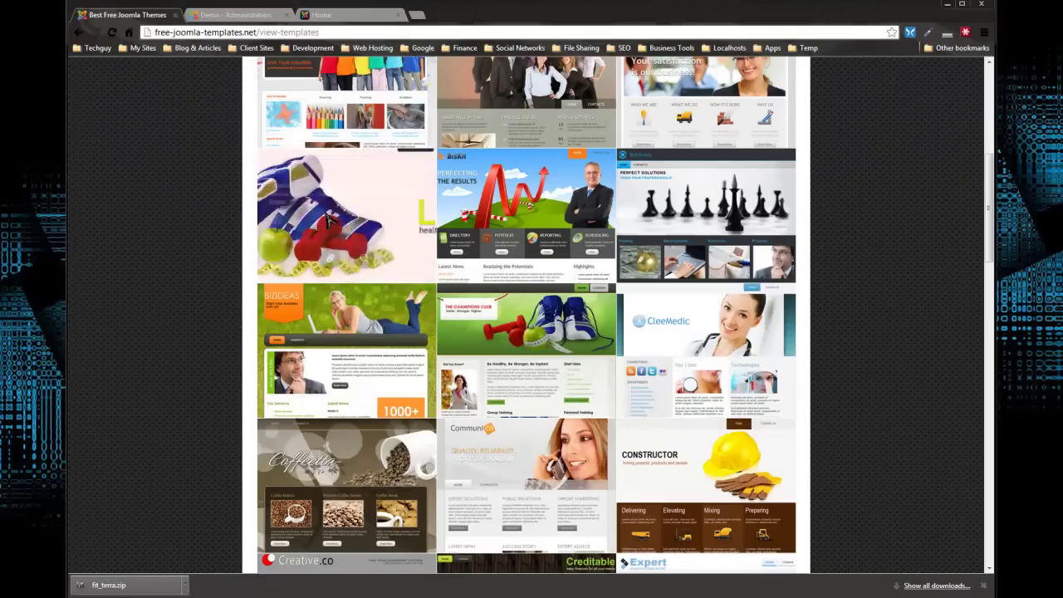
mouse_move(299, 219)
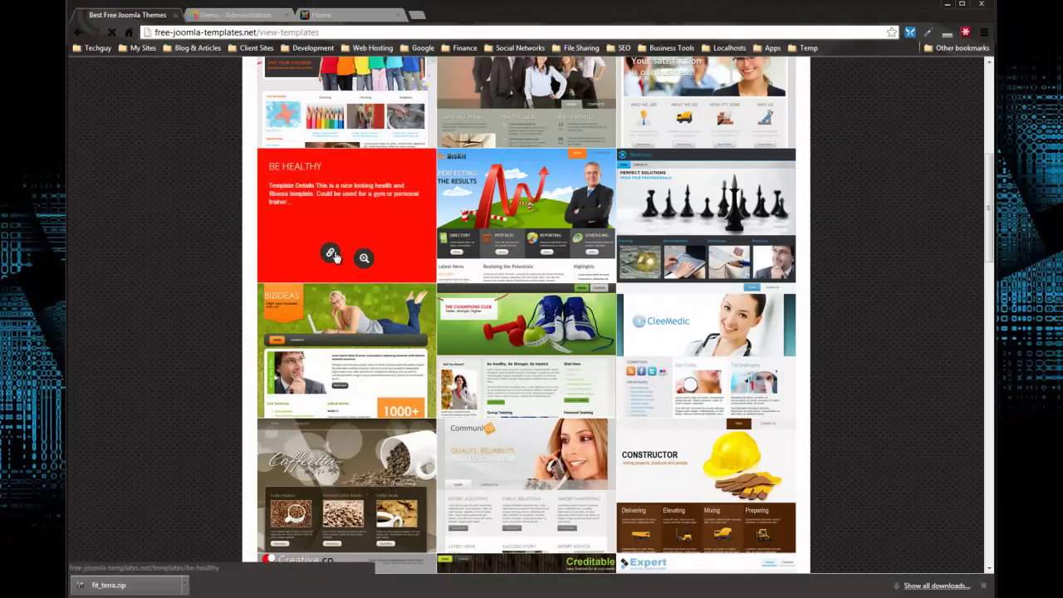
Open the Be Healthy template's page and look it over.
left_click(332, 254)
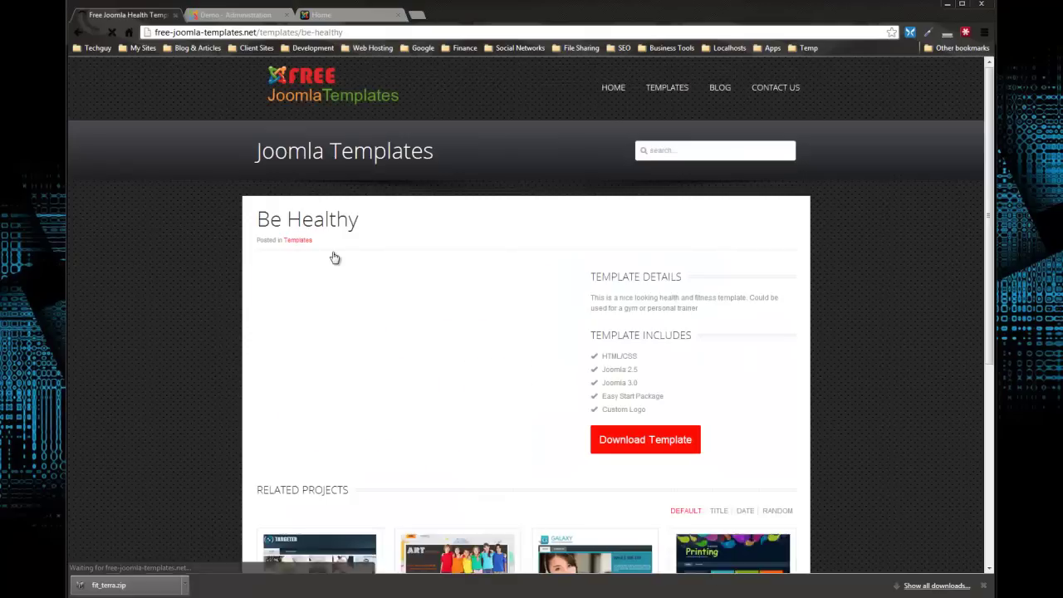
scroll(826, 496, "down", 2)
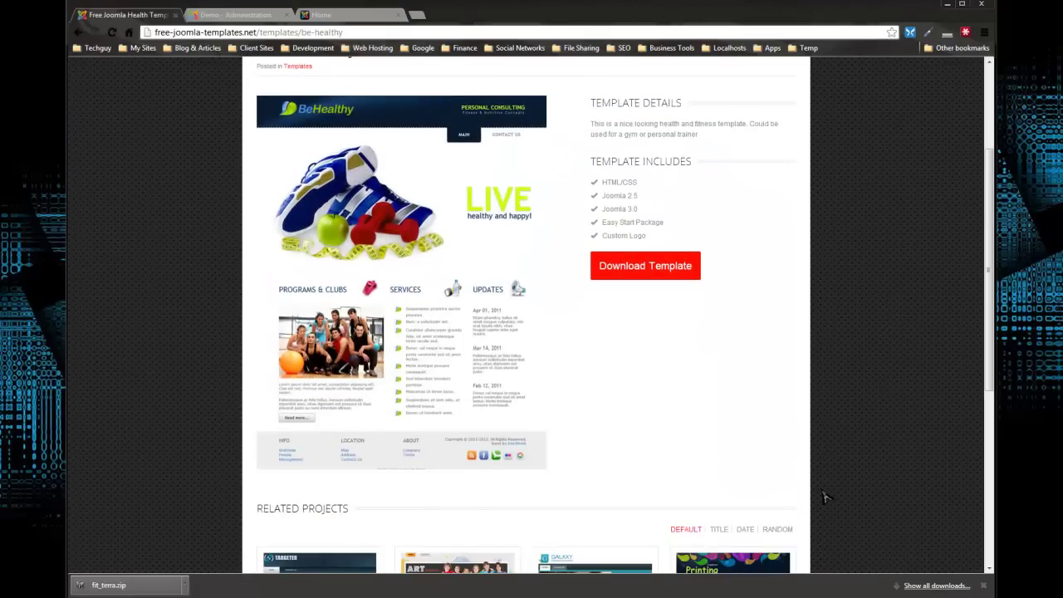
scroll(825, 496, "up", 2)
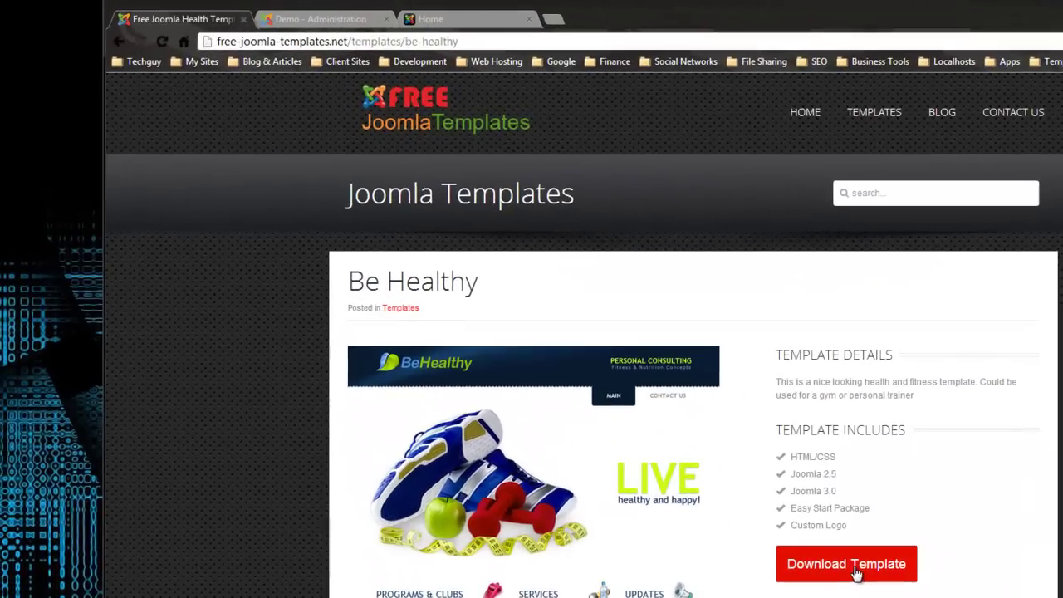
Download the template, saving be_healthy.zip to the Desktop.
left_click(835, 570)
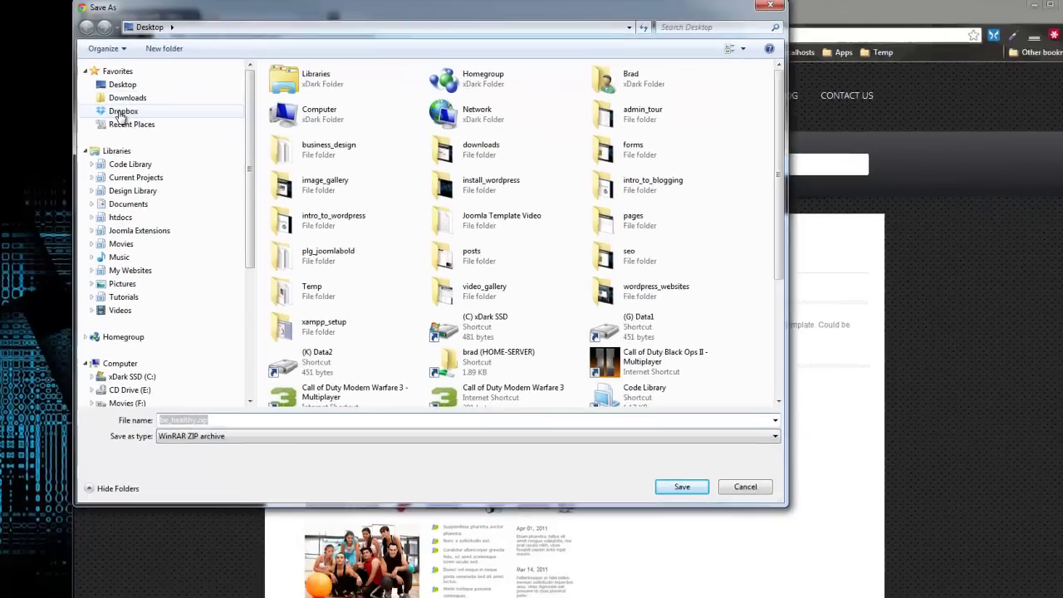
left_click(122, 84)
left_click(682, 487)
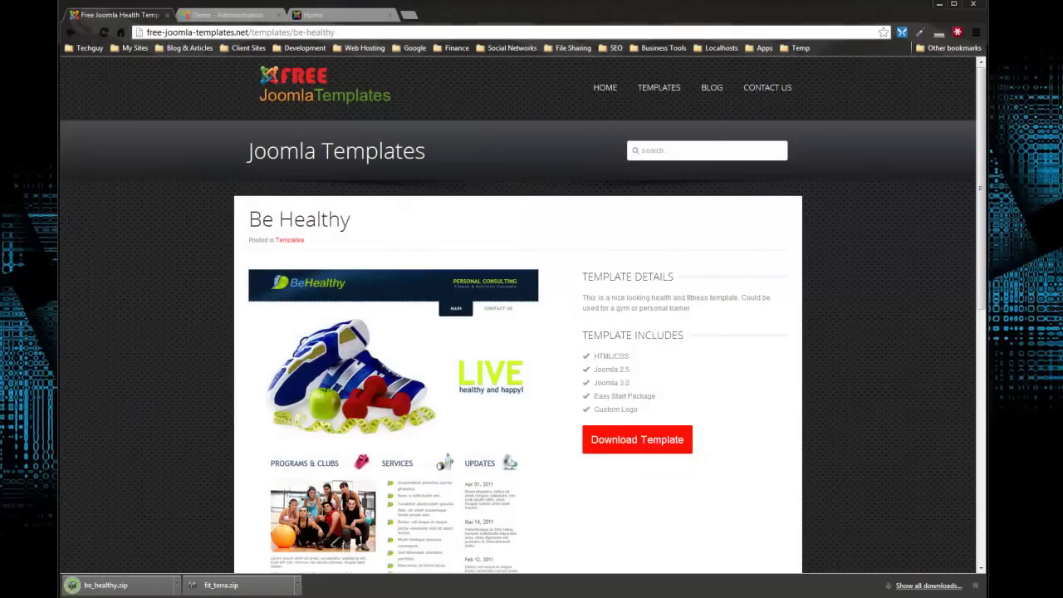
Open be_healthy.zip in WinRAR and inspect index.php, component.php and templateDetails.xml.
left_click(8, 70)
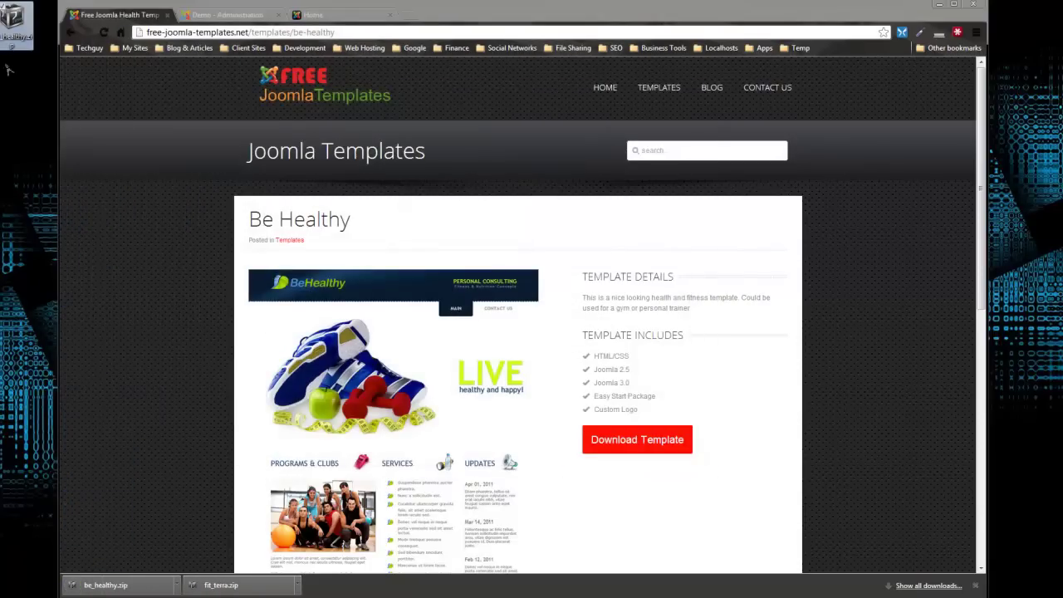
double_click(17, 23)
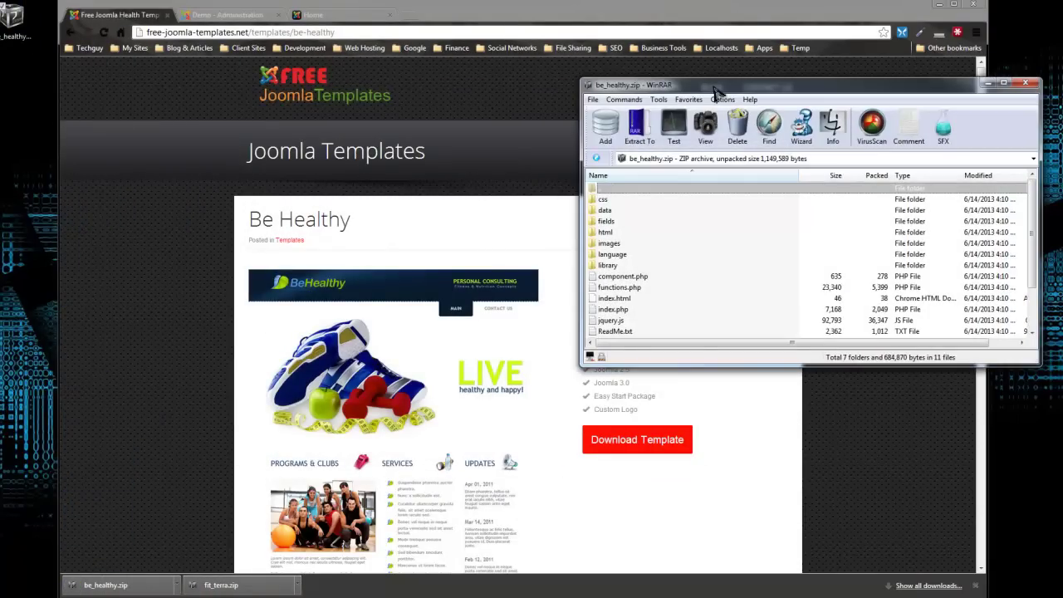
left_click_drag(716, 91, 427, 79)
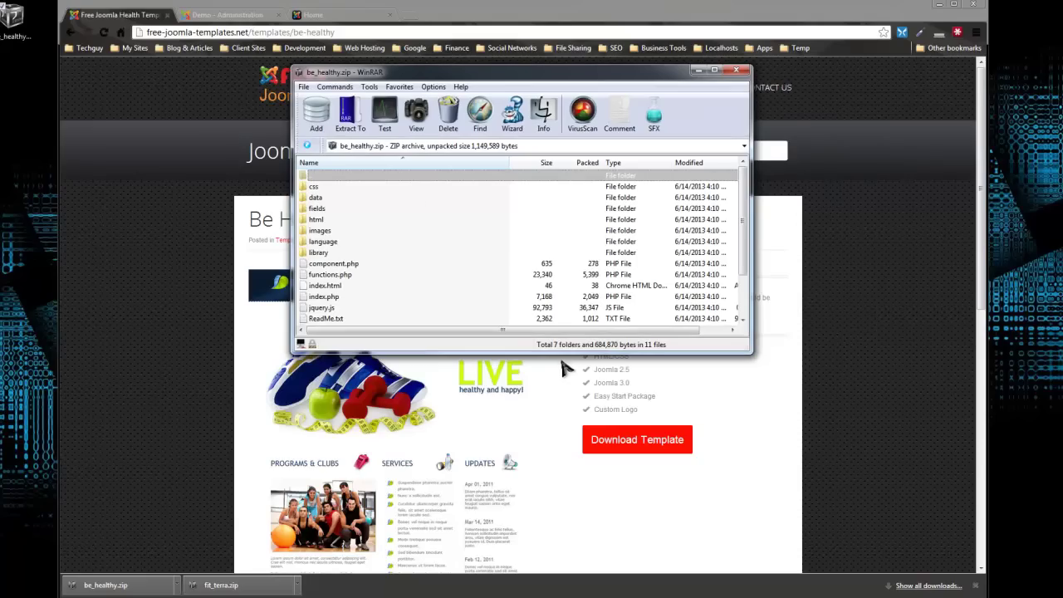
left_click_drag(562, 354, 562, 465)
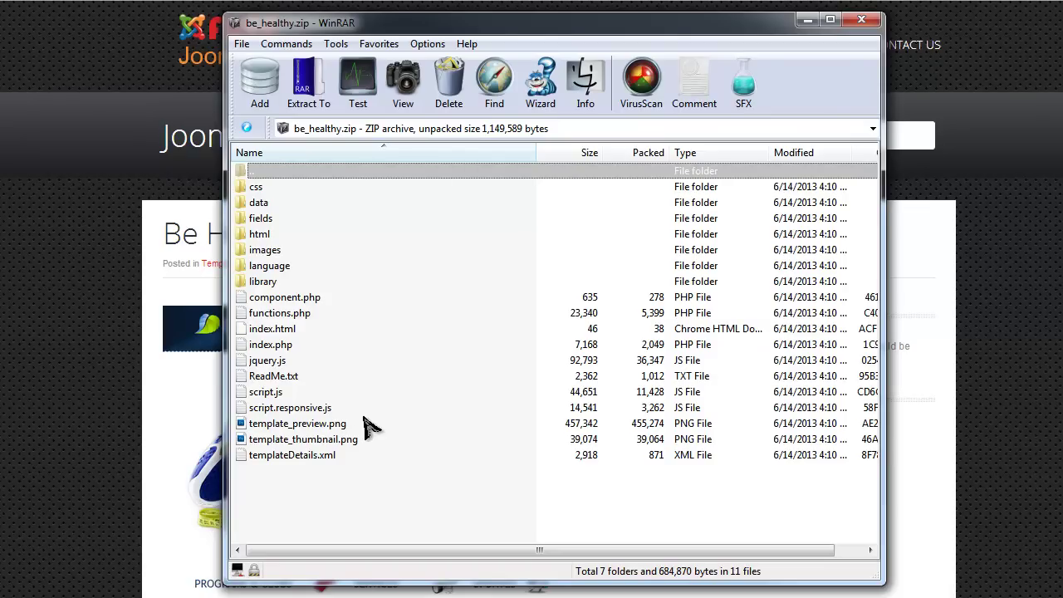
left_click(311, 345)
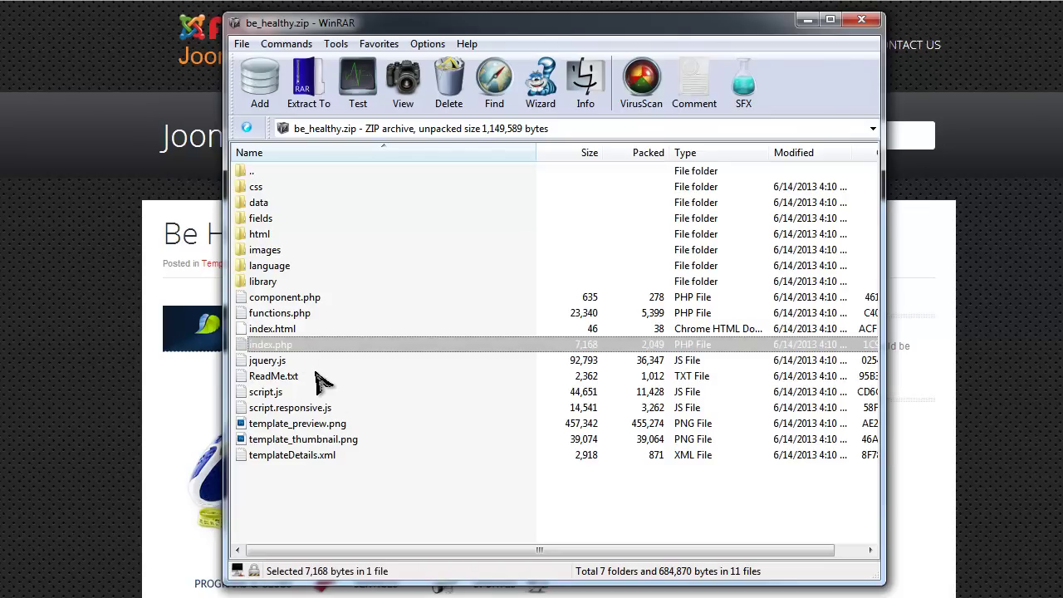
left_click(297, 299)
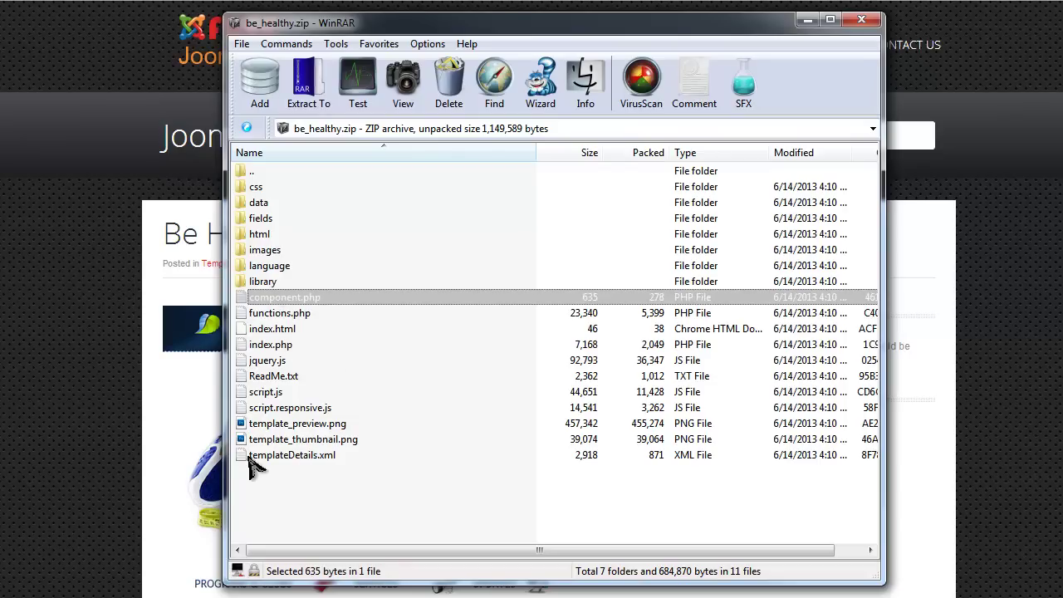
left_click(274, 457)
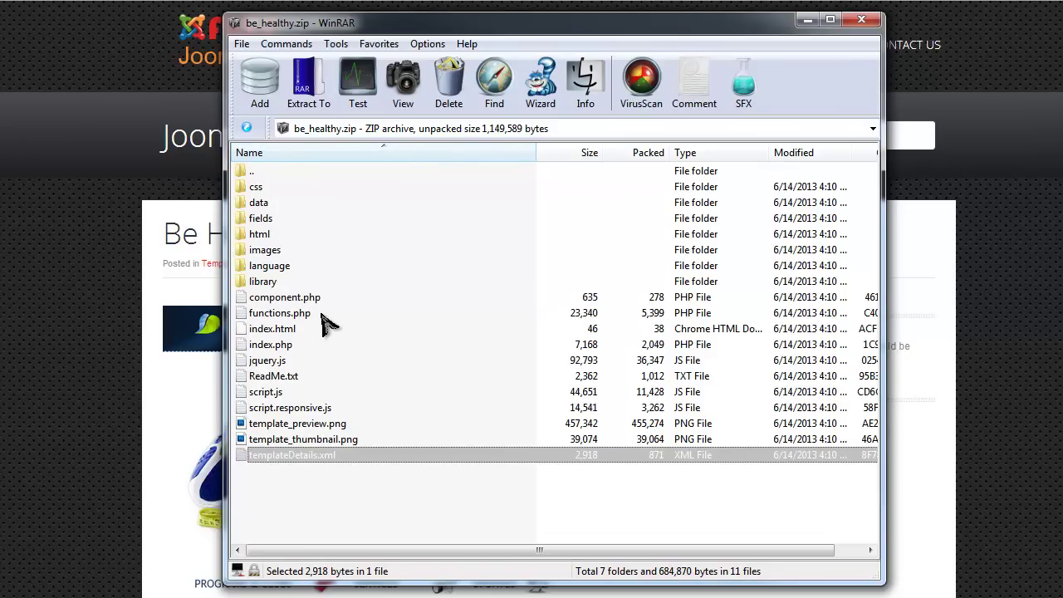
Browse the data folder's data.xml and images folder, then close WinRAR.
double_click(256, 204)
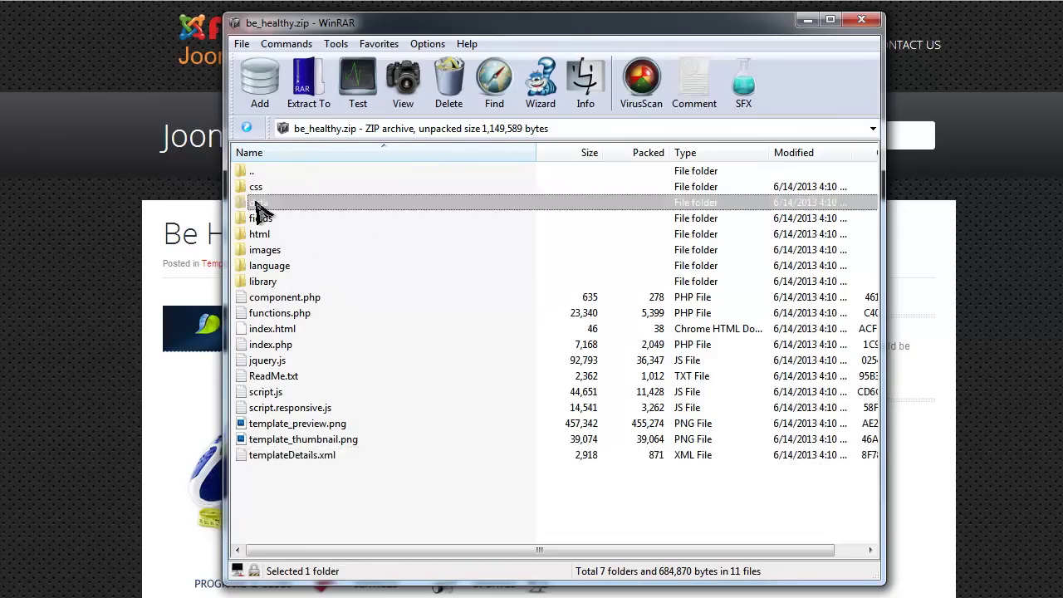
left_click(324, 209)
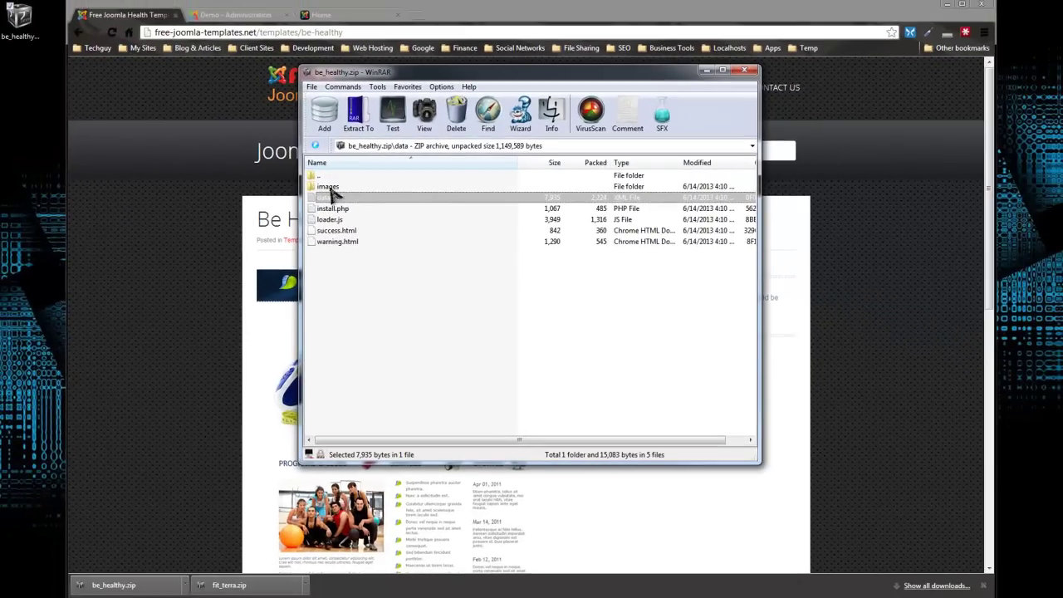
double_click(328, 187)
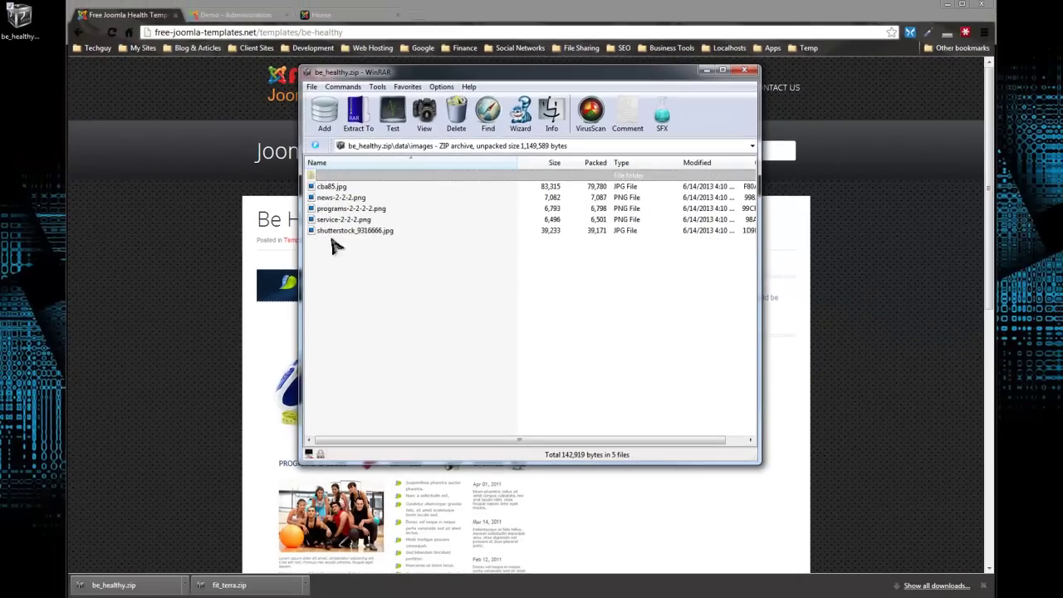
double_click(348, 176)
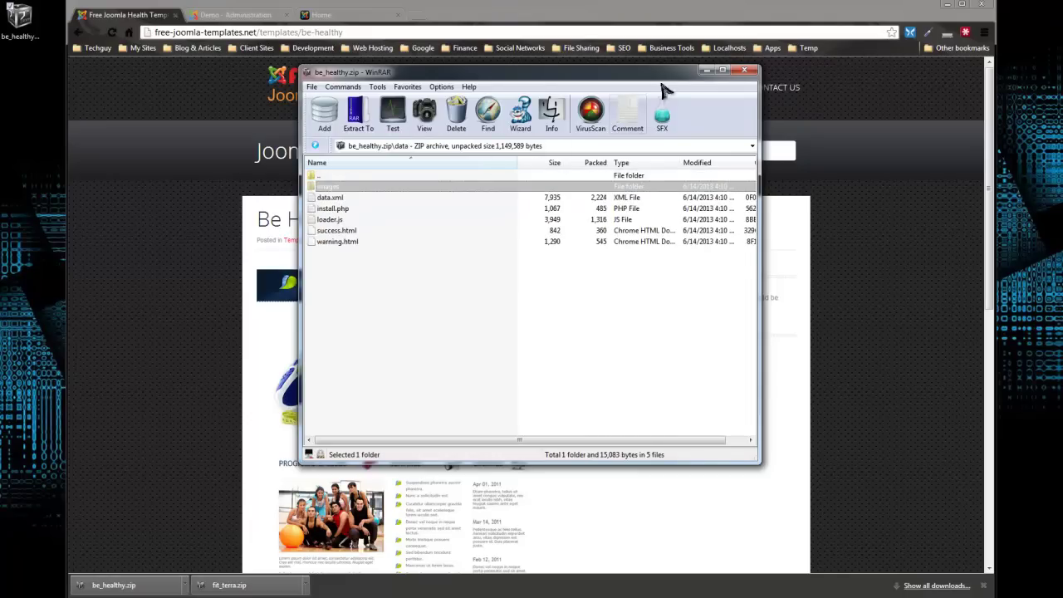
left_click(745, 69)
Log in to the joomla25 administrator as admin, retrying after the first failed attempt.
left_click(346, 16)
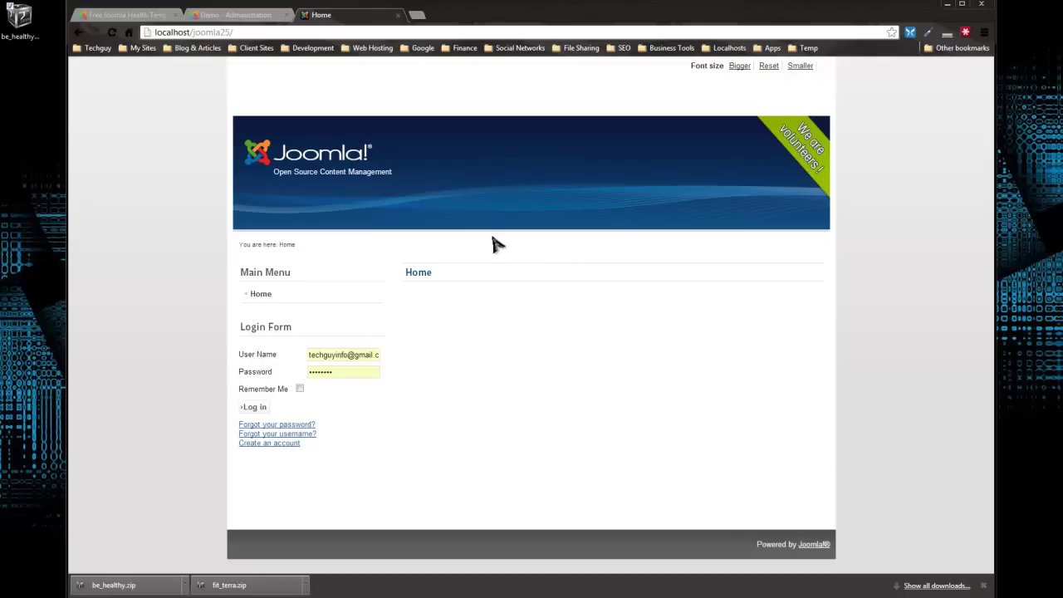
left_click(270, 12)
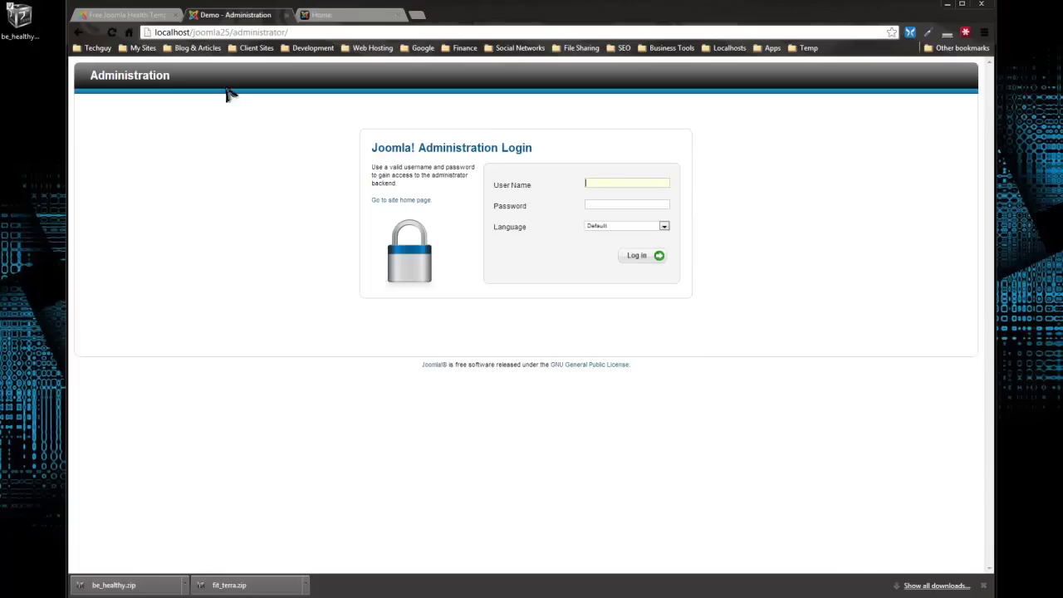
left_click(612, 185)
type("ad")
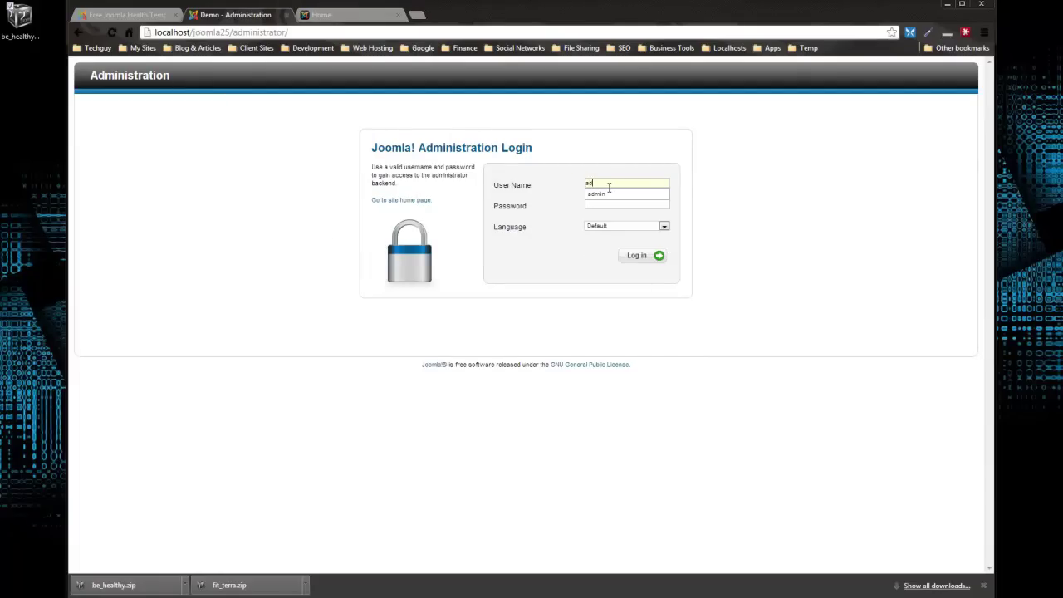
type("min")
key("Tab")
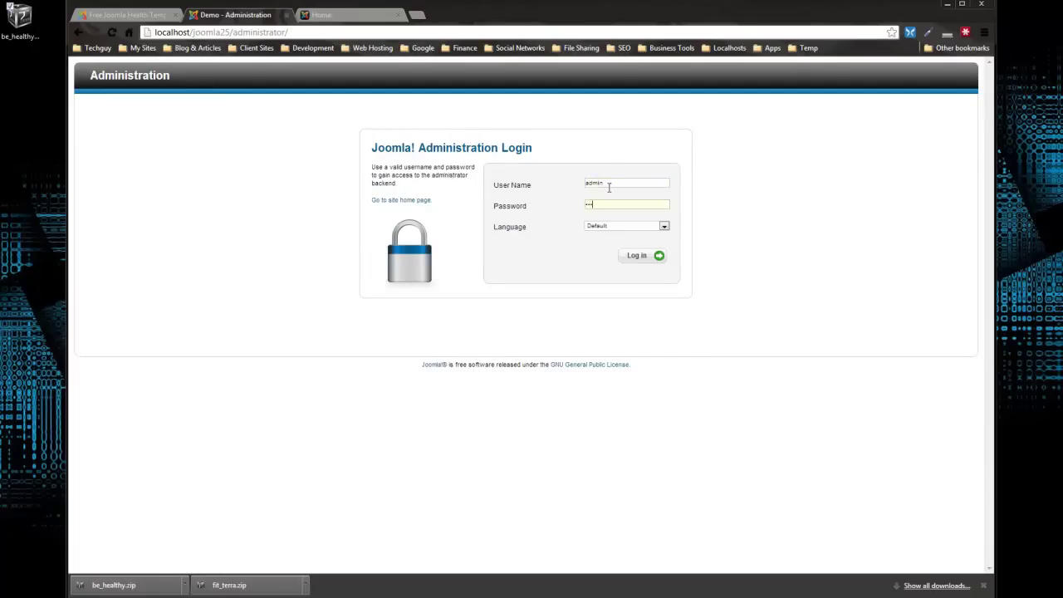
key("Return")
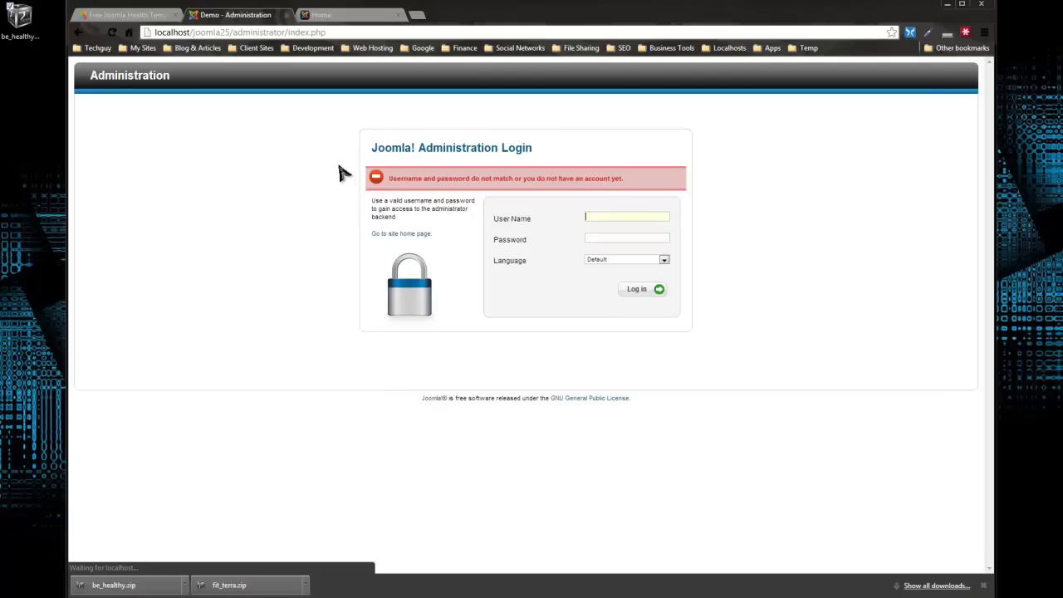
type("admin")
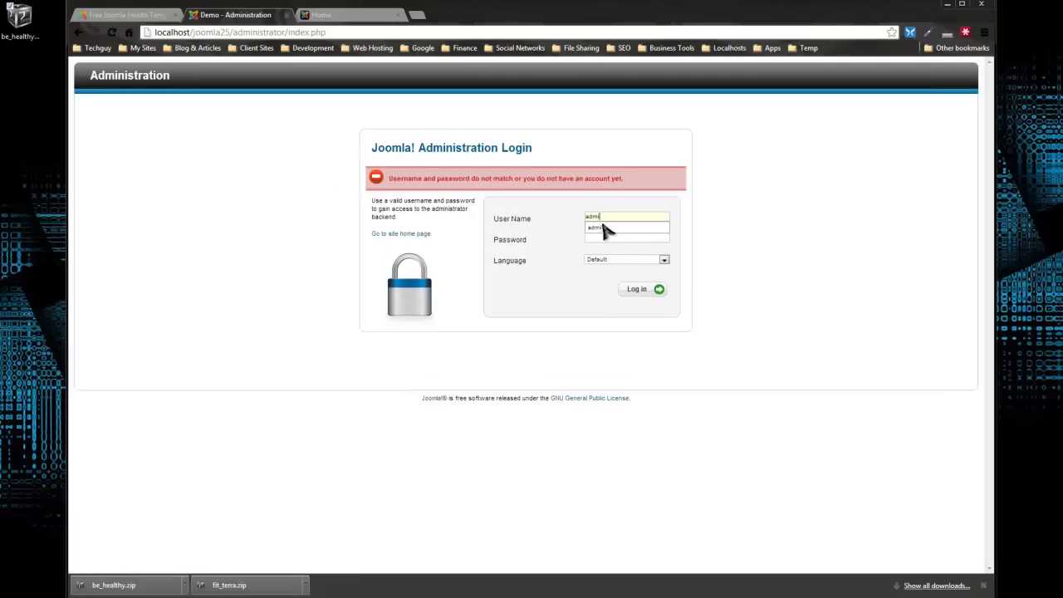
key("Tab")
key("Return")
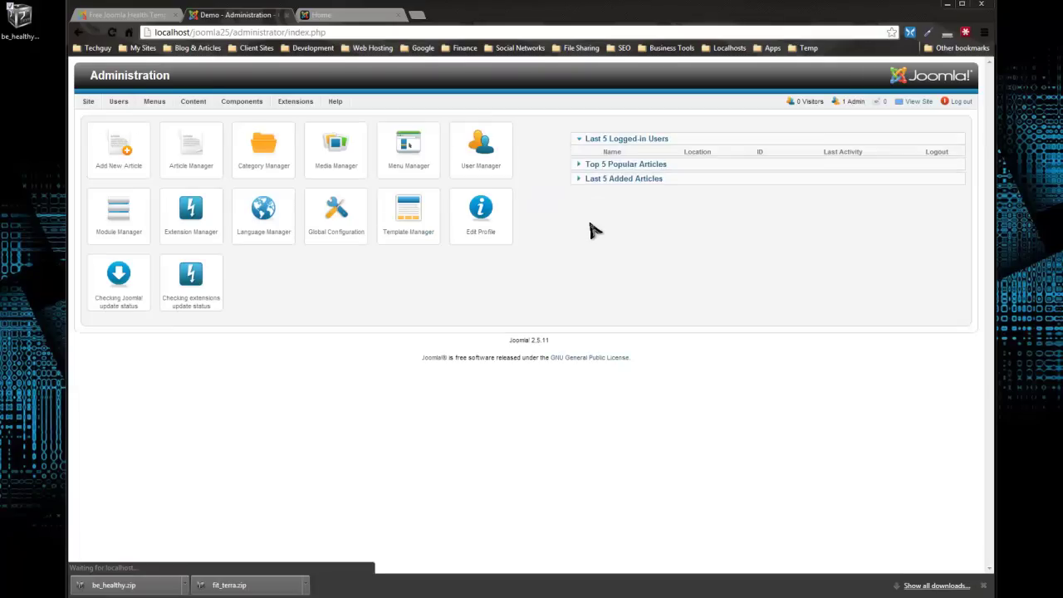
mouse_move(296, 102)
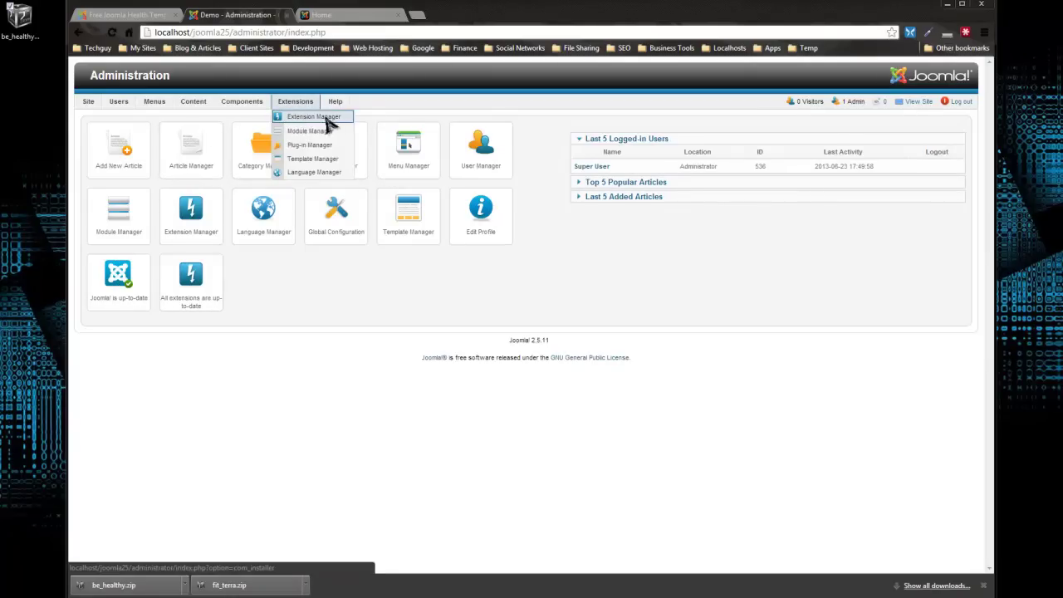
Upload and install be_healthy.zip from the Desktop through the Extension Manager.
left_click(315, 117)
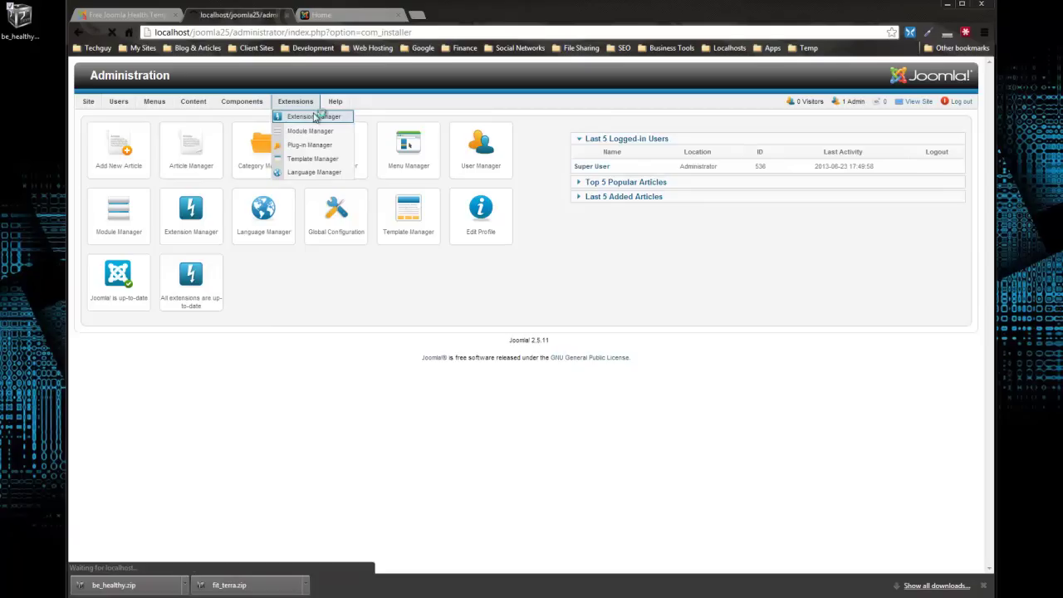
left_click(177, 219)
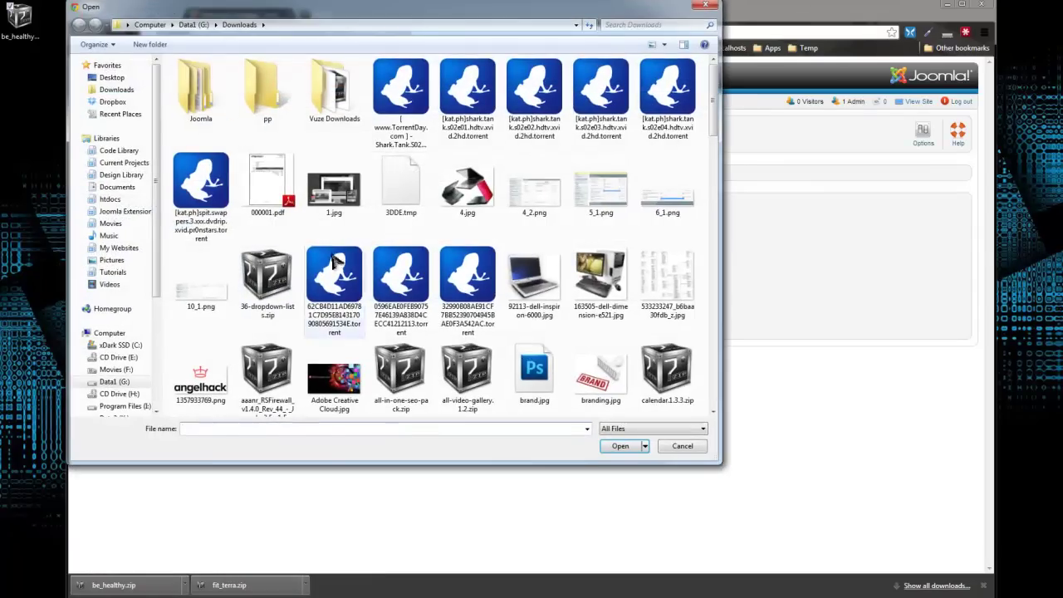
left_click(131, 79)
left_click_drag(712, 162, 719, 342)
left_click(519, 159)
left_click(621, 446)
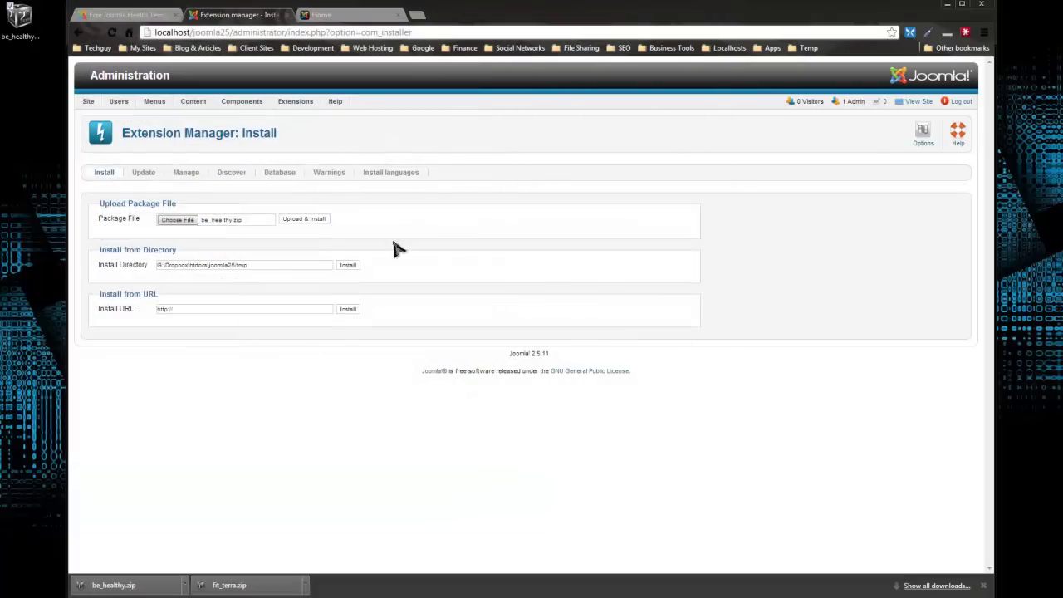
left_click(306, 219)
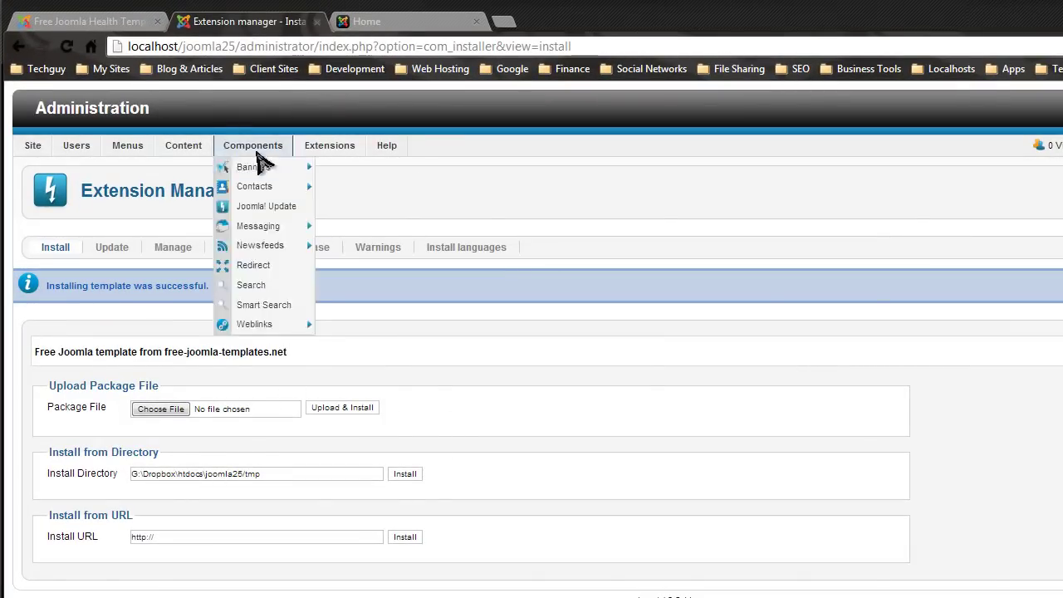
Make be_healthy - Default the default style in Template Manager, then view the Home tab.
mouse_move(325, 147)
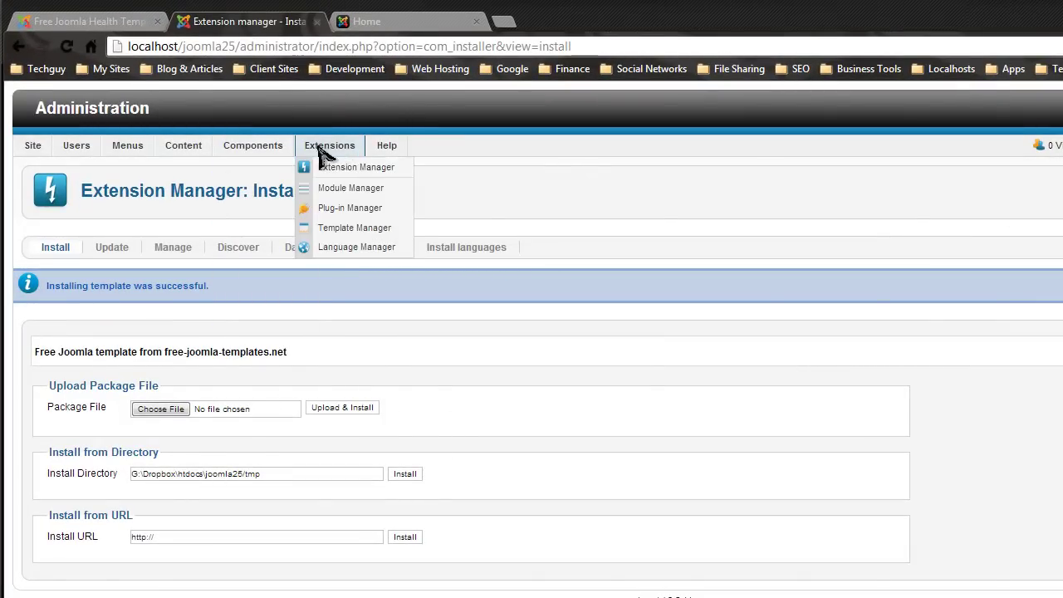
left_click(349, 227)
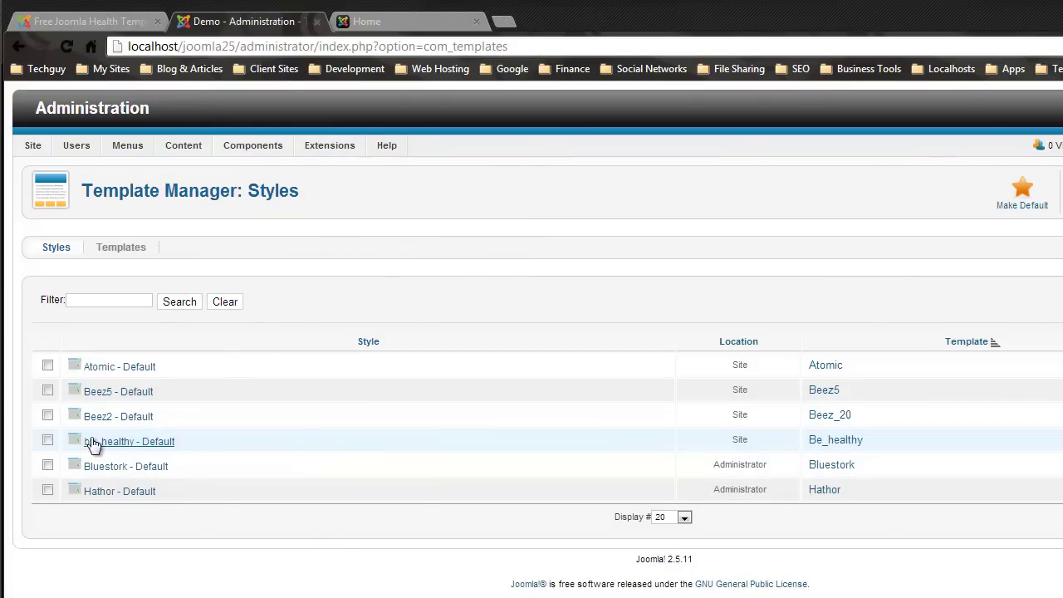
left_click(48, 440)
left_click(1022, 191)
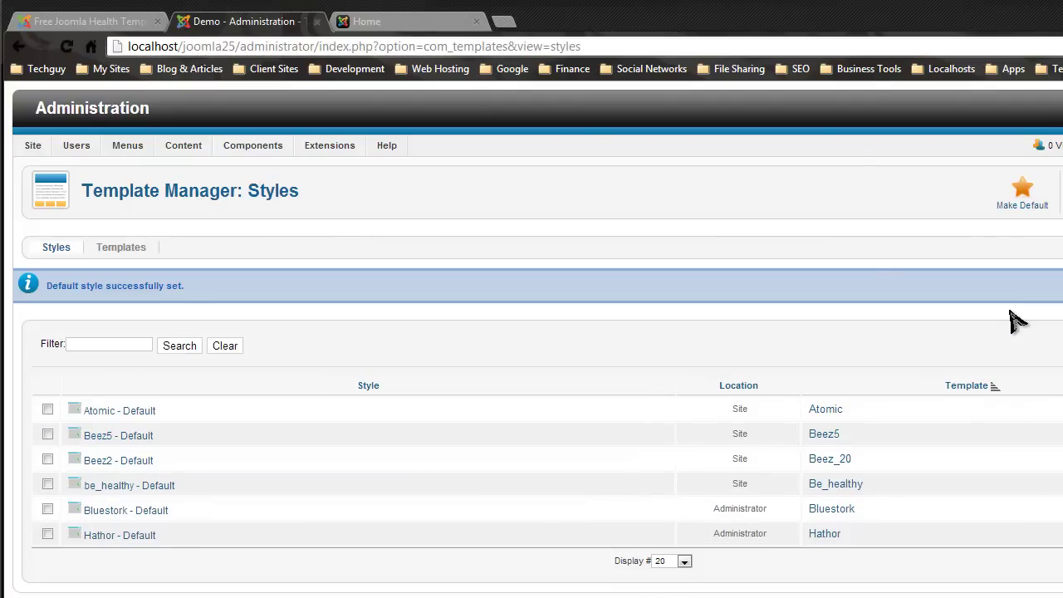
left_click(407, 25)
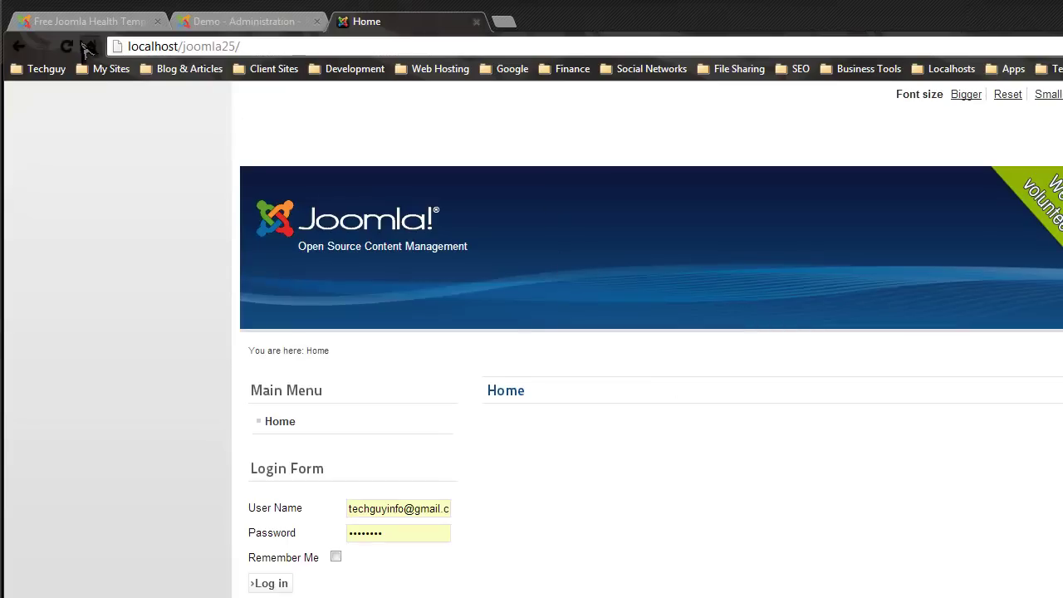
Reload the Home page, compare it with the Be Healthy demo, and return to Template Manager: Styles.
left_click(67, 46)
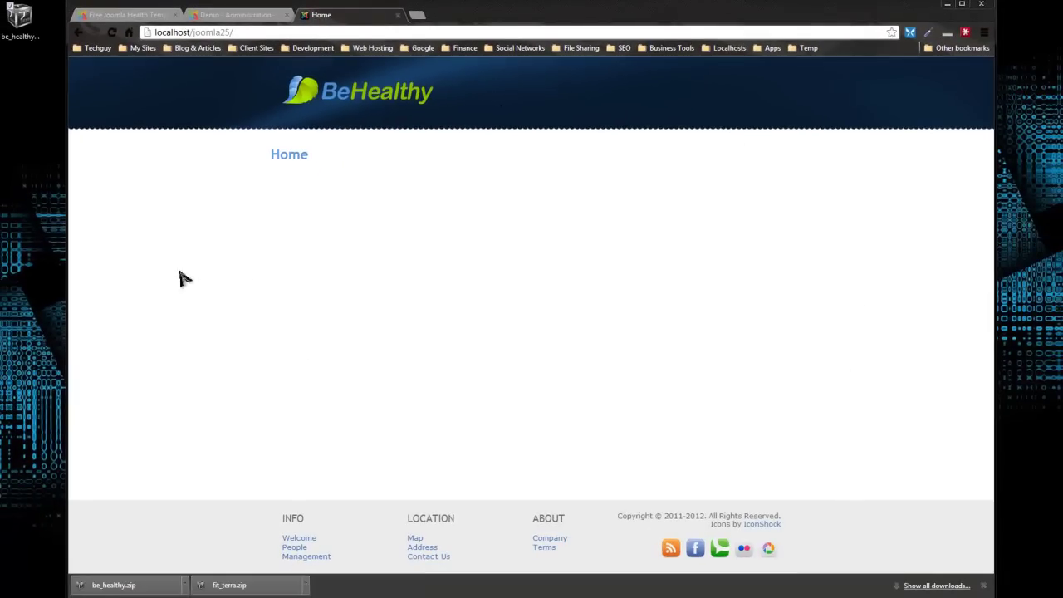
left_click(124, 15)
scroll(440, 355, "down", 2)
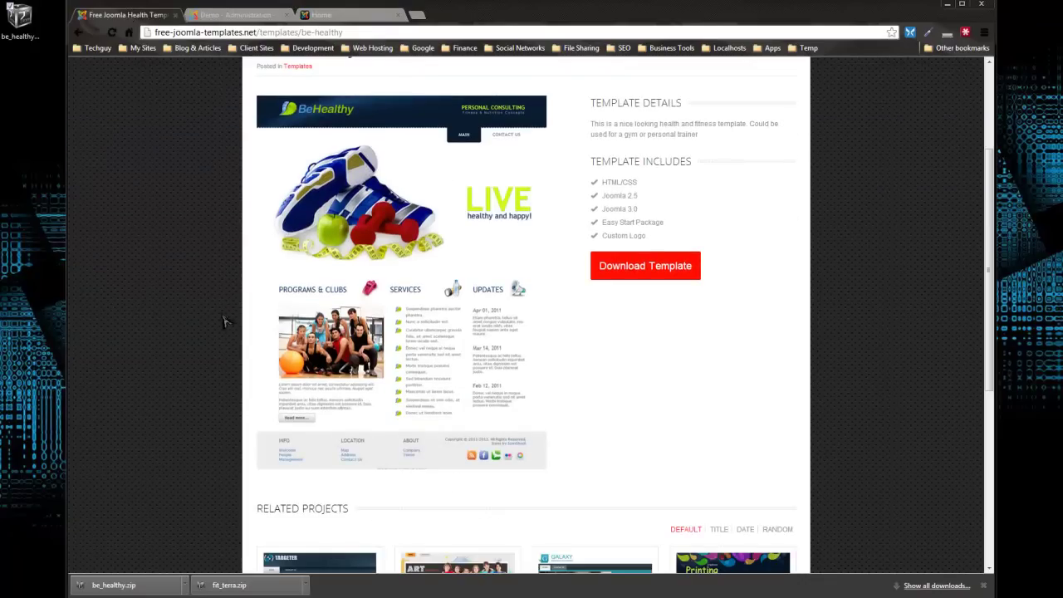
left_click(341, 17)
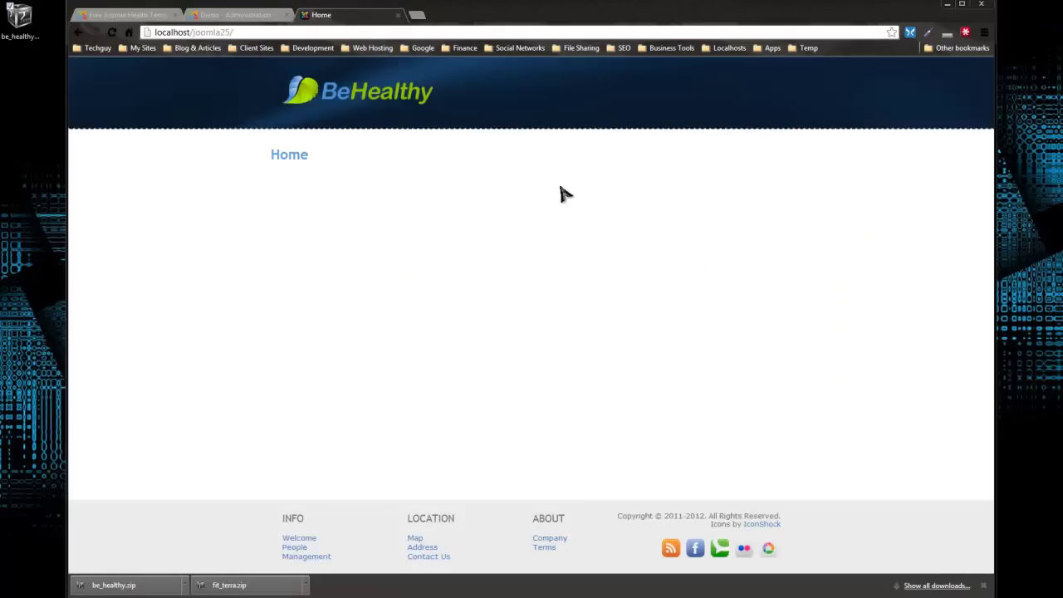
left_click(228, 17)
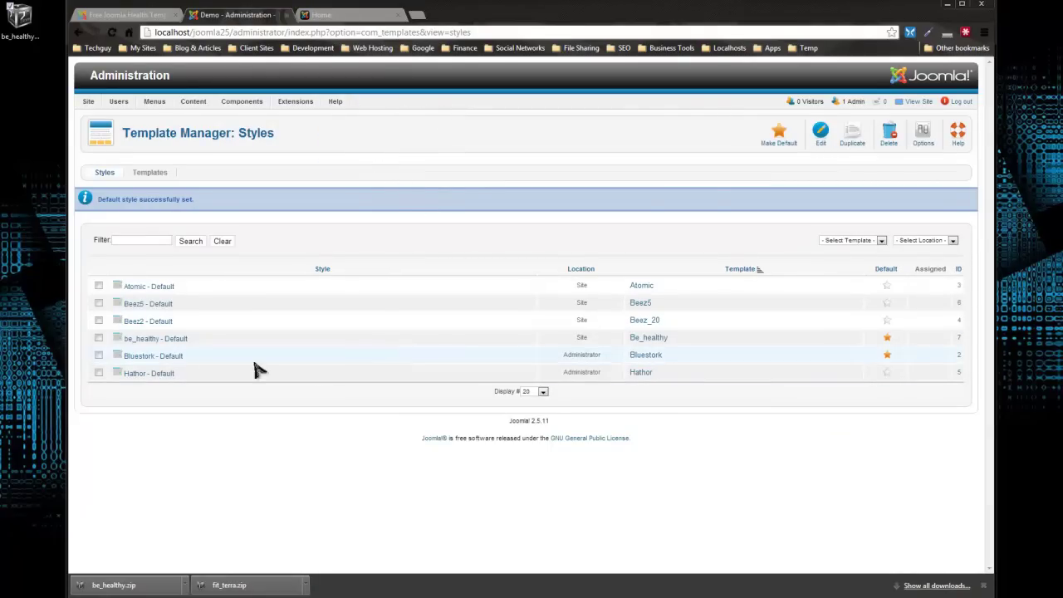
Open the be_healthy - Default style and import its sample content, dismissing the success message.
left_click(141, 343)
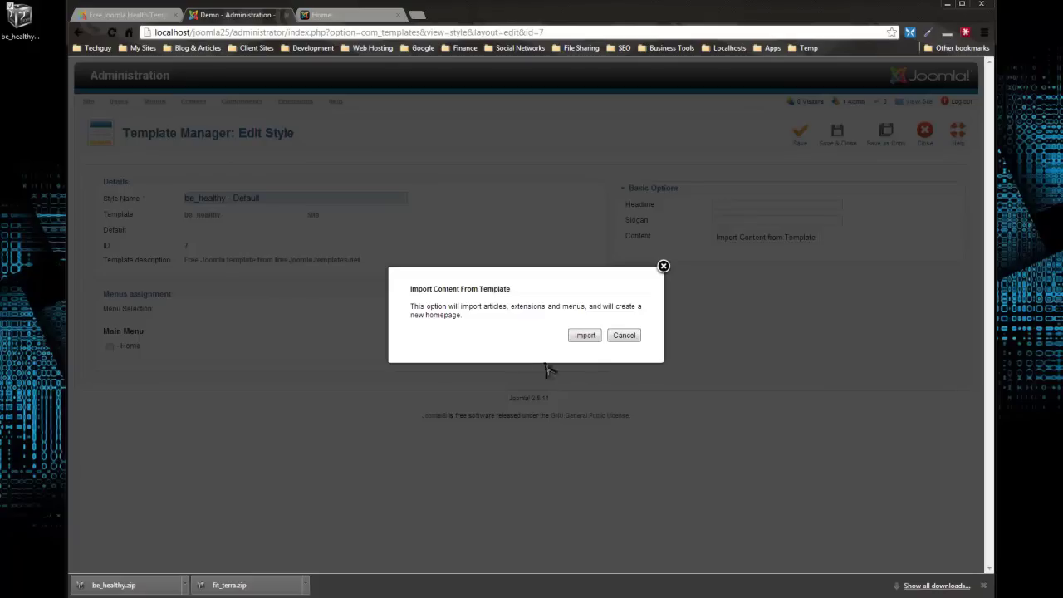
left_click(582, 335)
left_click(583, 336)
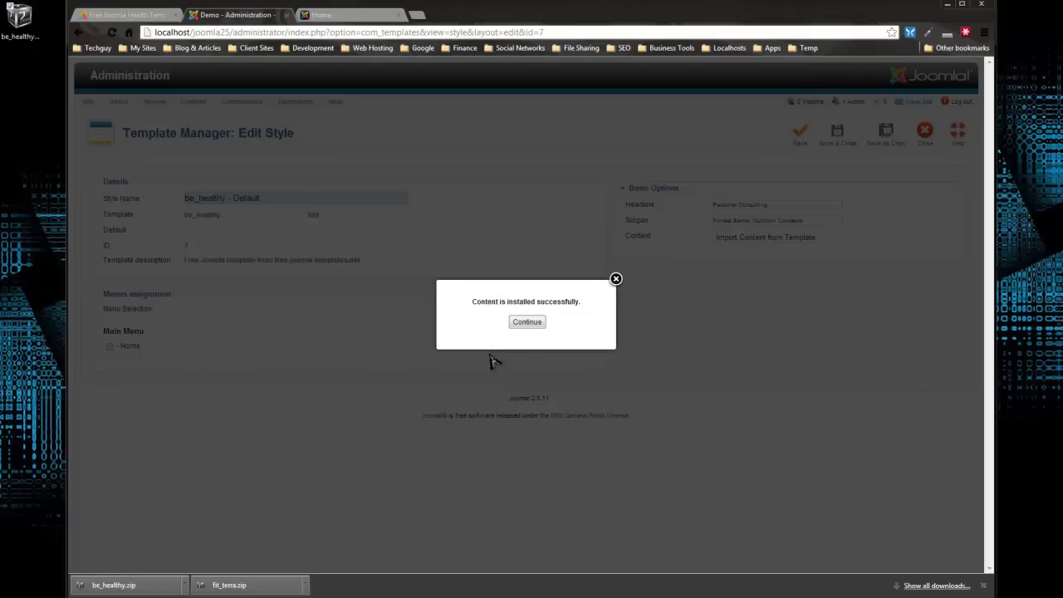
left_click(527, 323)
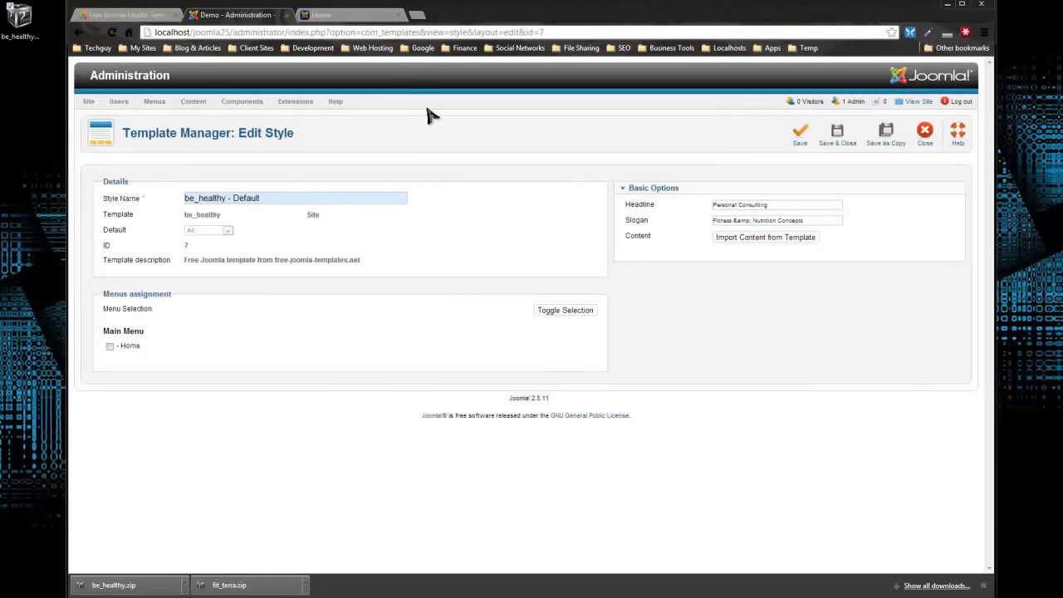
Reload the front page to view the imported content, then visit Contact Us and return to Main.
left_click(341, 18)
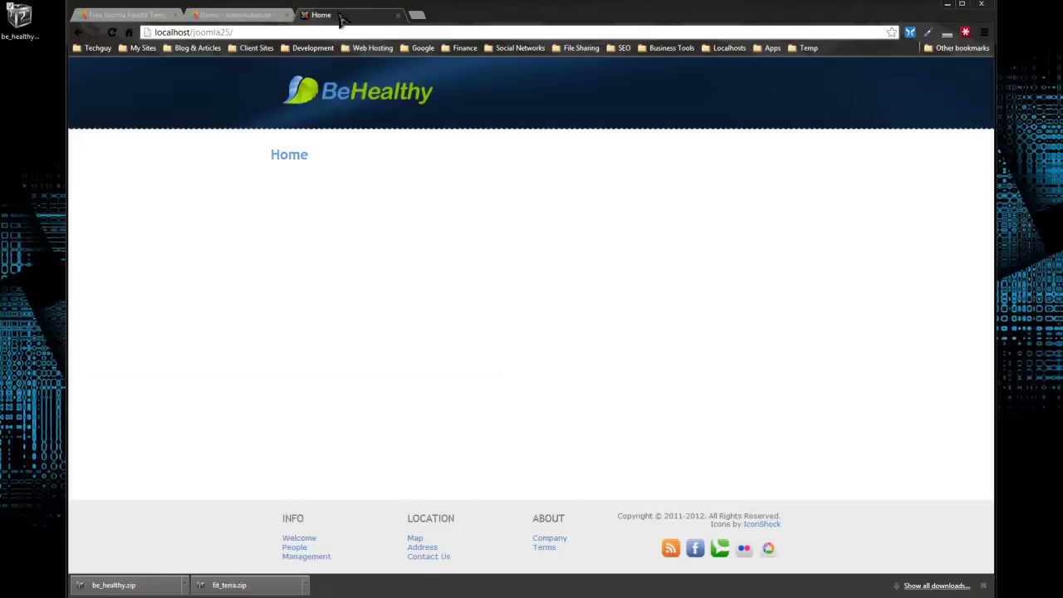
left_click(113, 32)
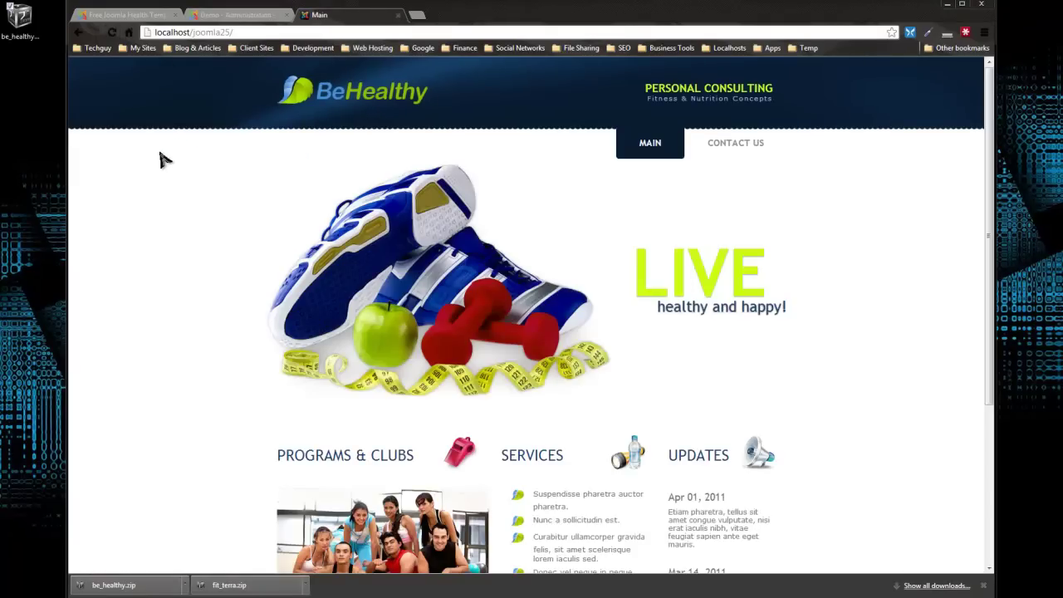
scroll(597, 185, "down", 3)
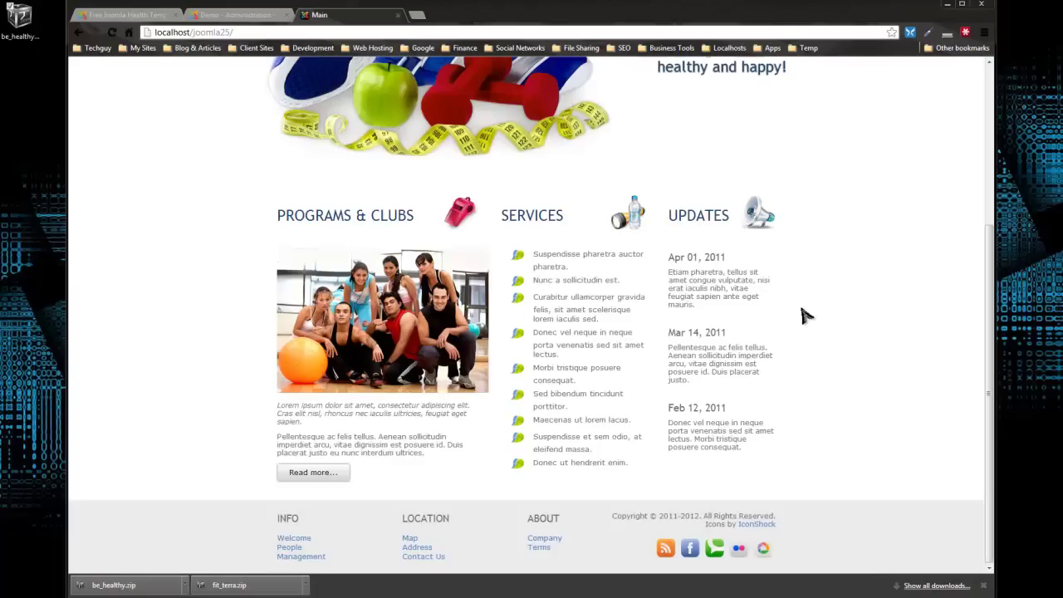
scroll(804, 314, "up", 3)
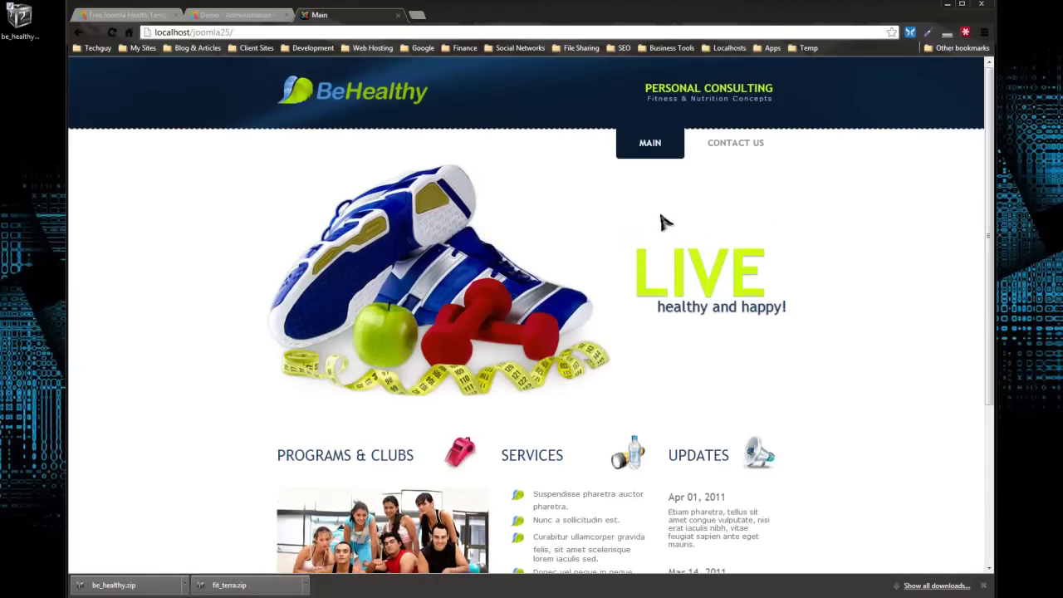
scroll(662, 221, "down", 3)
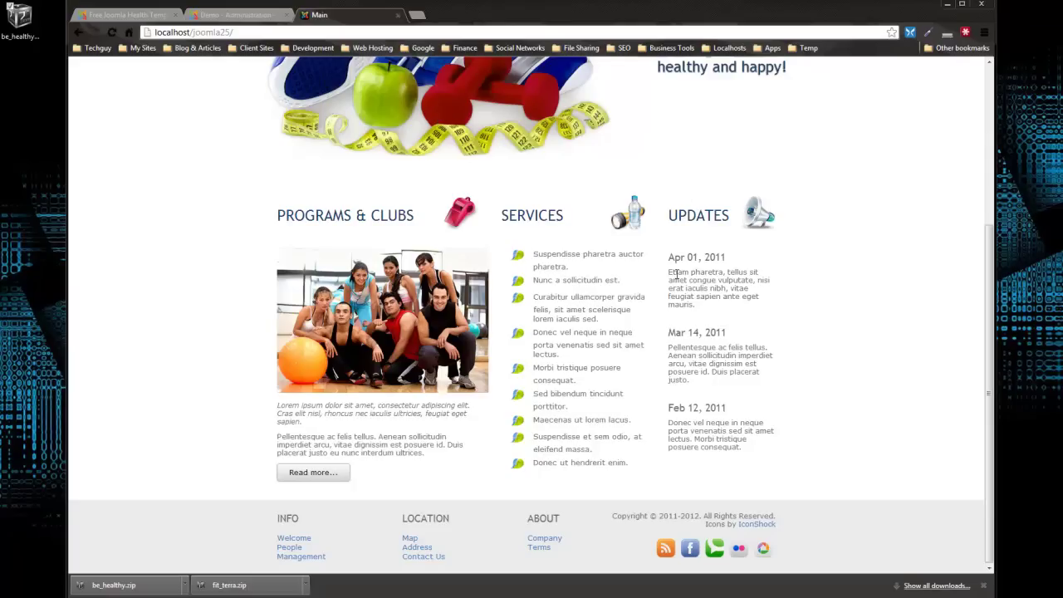
scroll(764, 357, "up", 3)
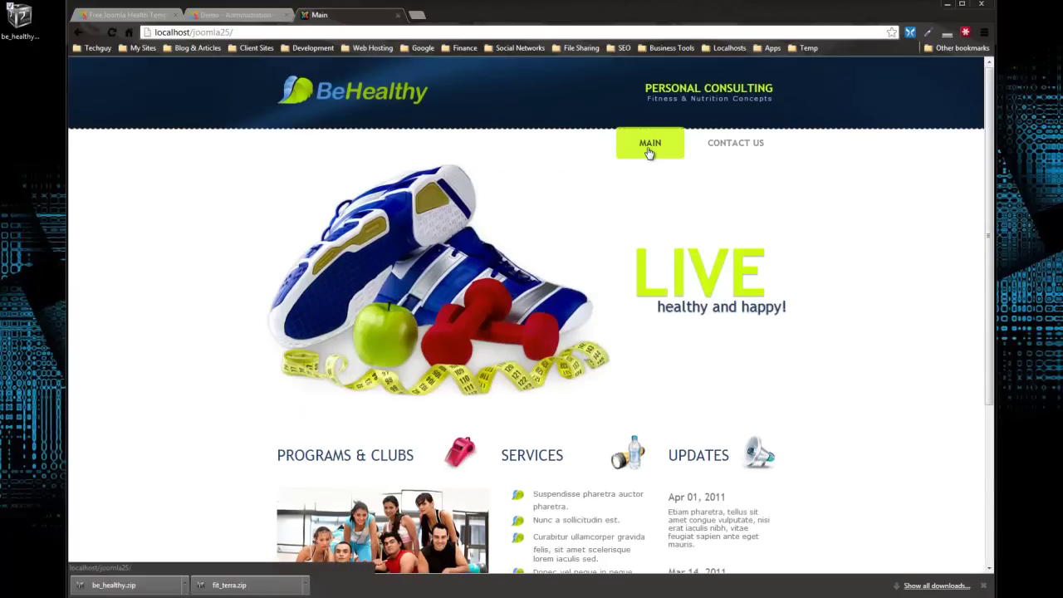
left_click(751, 151)
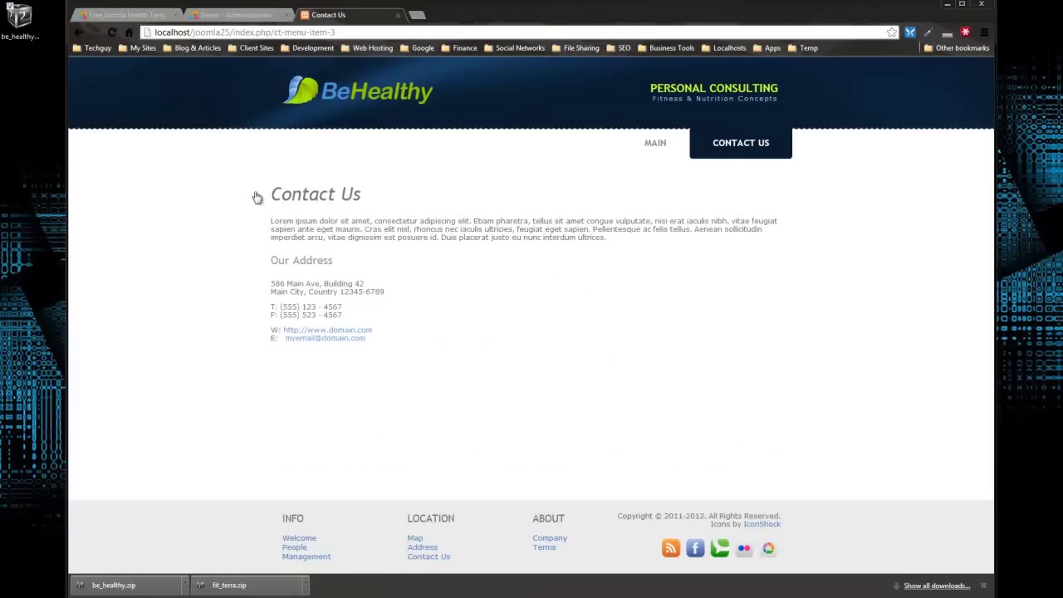
left_click(656, 143)
Close the template style editor and bring up the Article Manager list.
key("ctrl+shift+Tab")
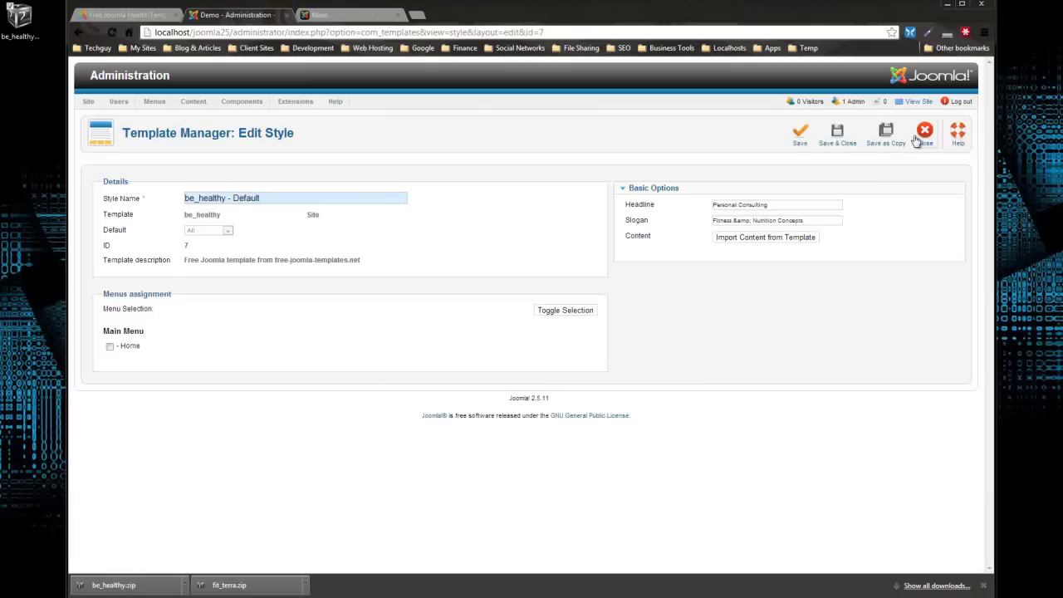
left_click(917, 140)
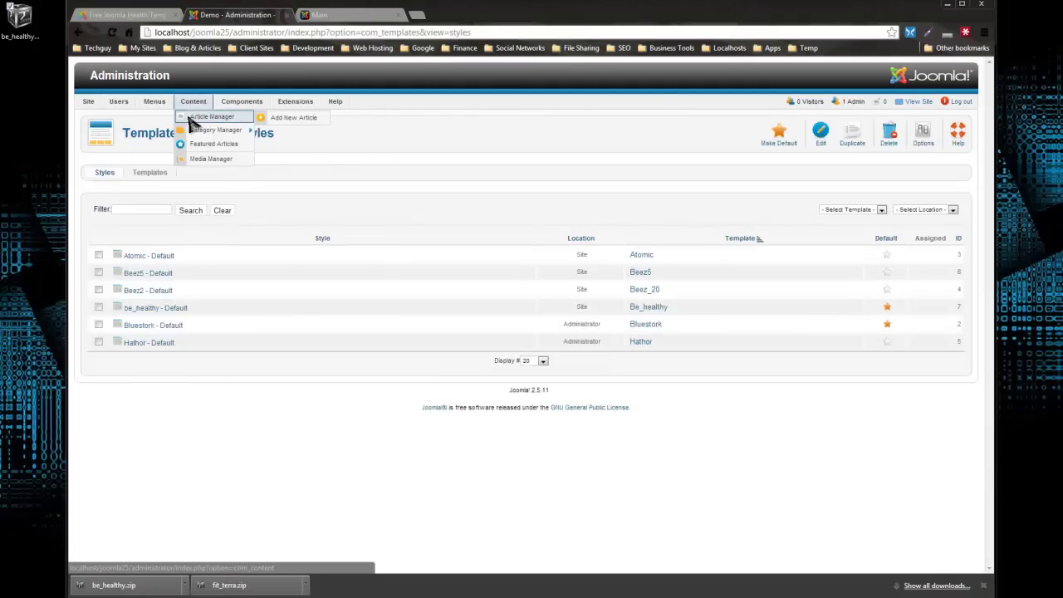
left_click(200, 117)
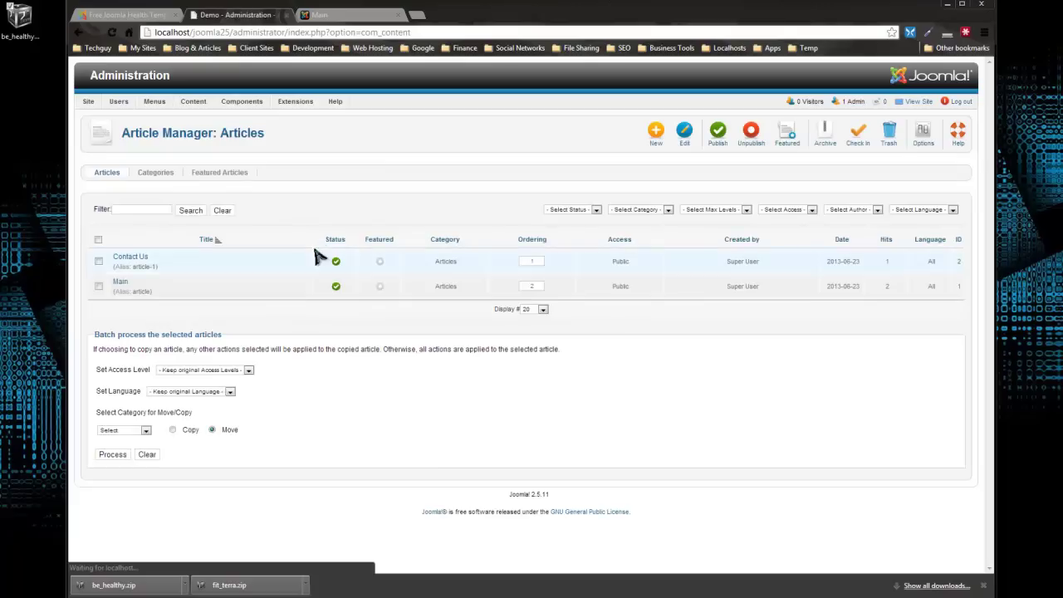
Review the imported Main article in the editor, then return to the BeHealthy front page.
left_click(120, 282)
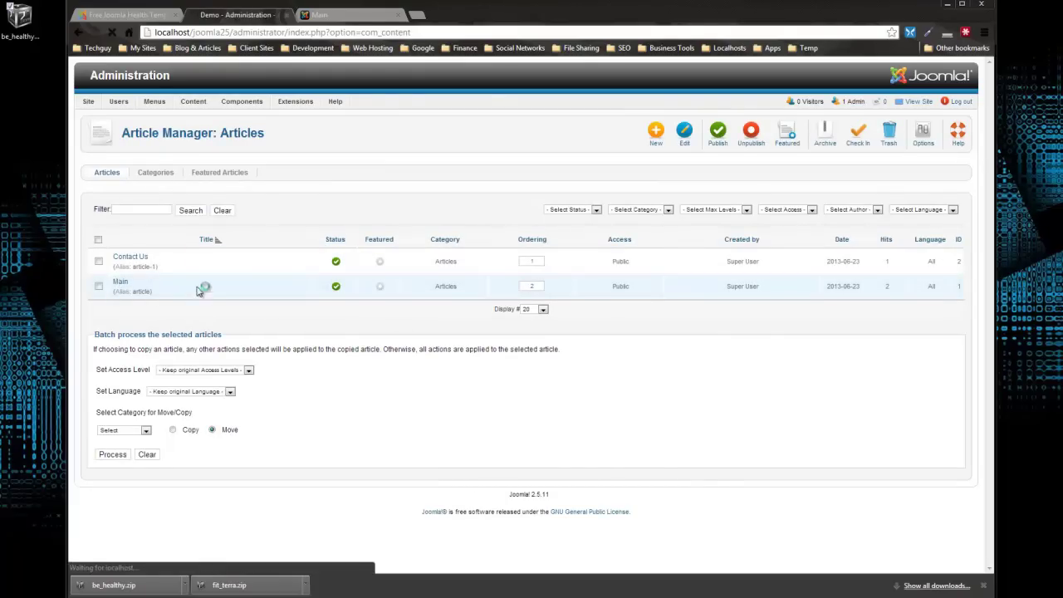
scroll(434, 340, "down", 3)
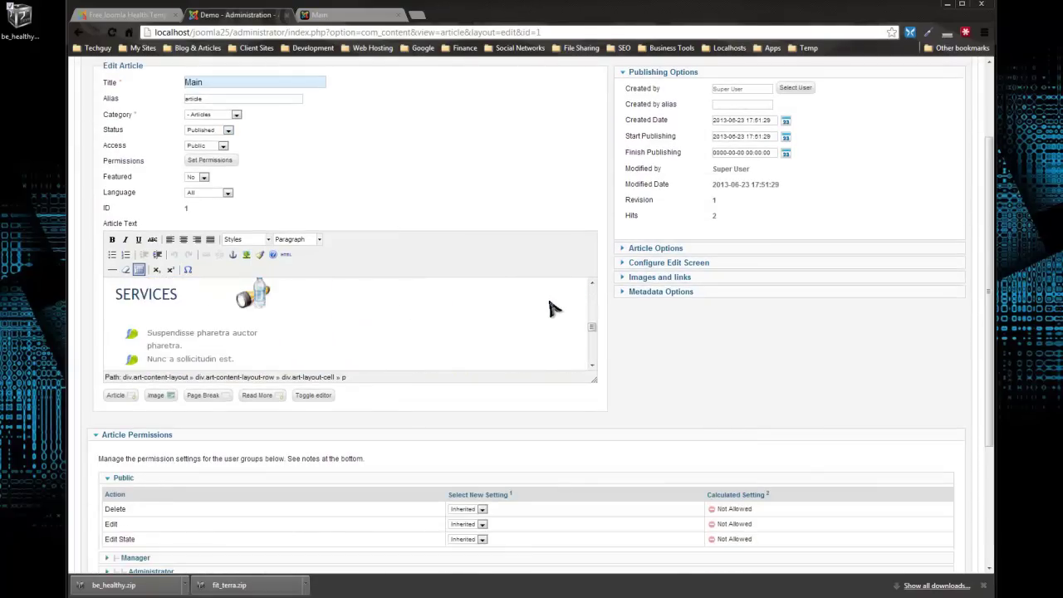
scroll(553, 316, "up", 3)
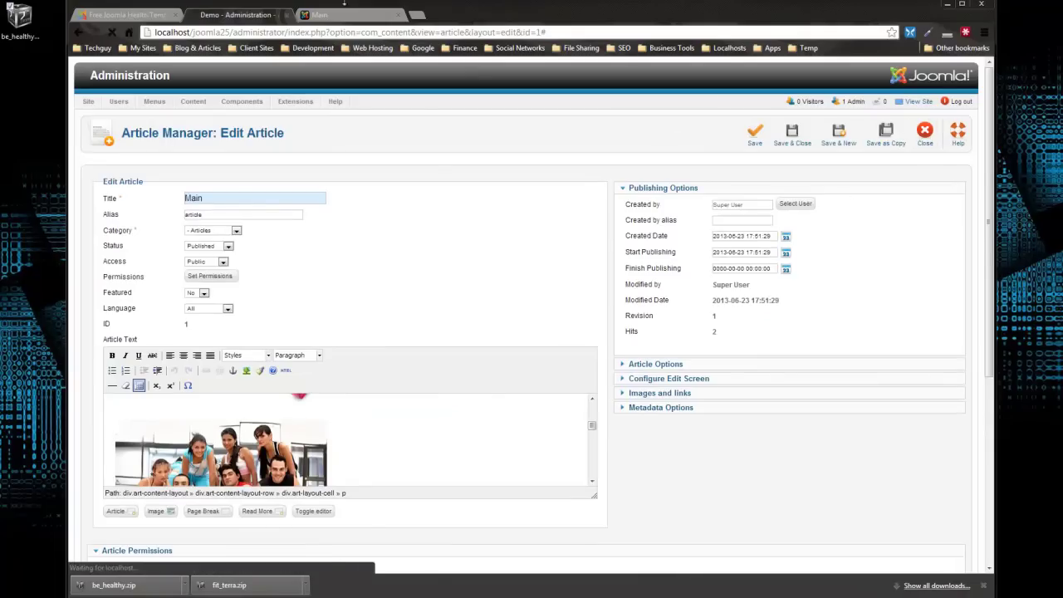
left_click(322, 14)
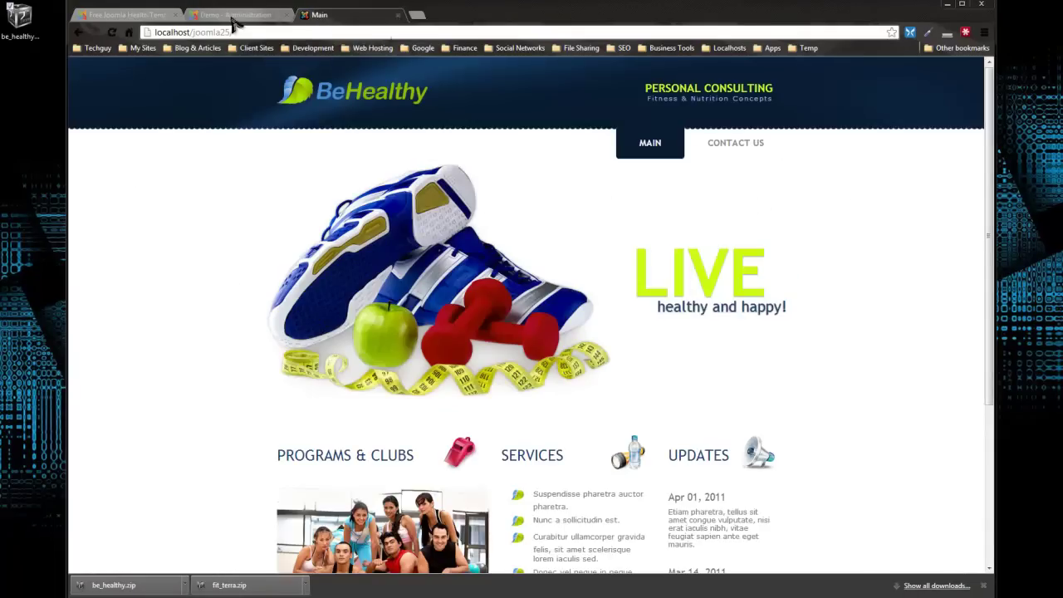
Open the Module Manager in the administration and look through the site modules.
scroll(366, 272, "down", 3)
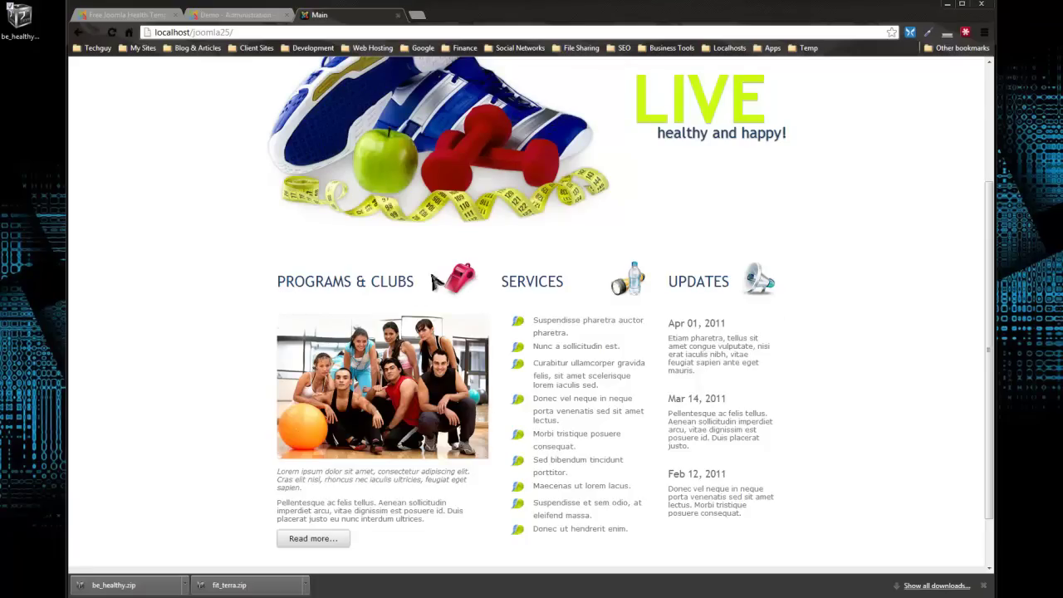
left_click(240, 9)
left_click(287, 132)
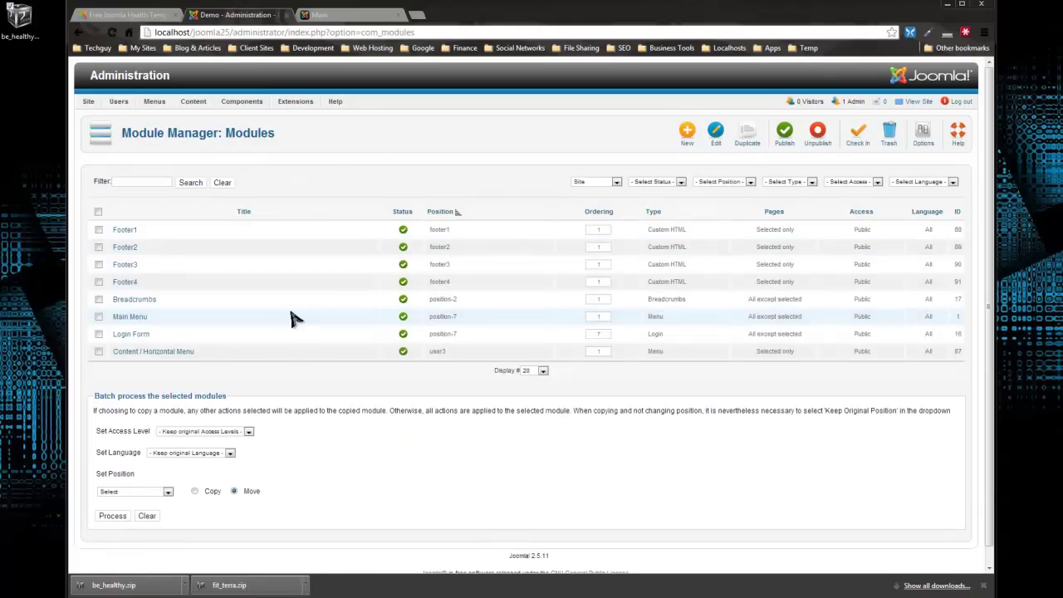
scroll(292, 318, "down", 1)
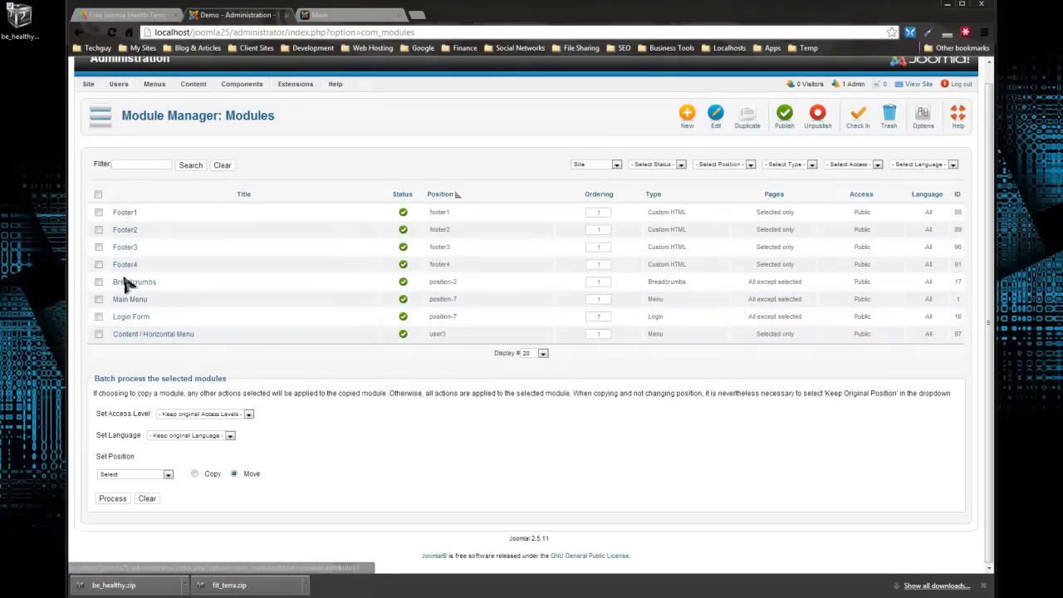
Compare the front page footer's Info, Location and About columns against the listed Footer modules.
left_click(343, 16)
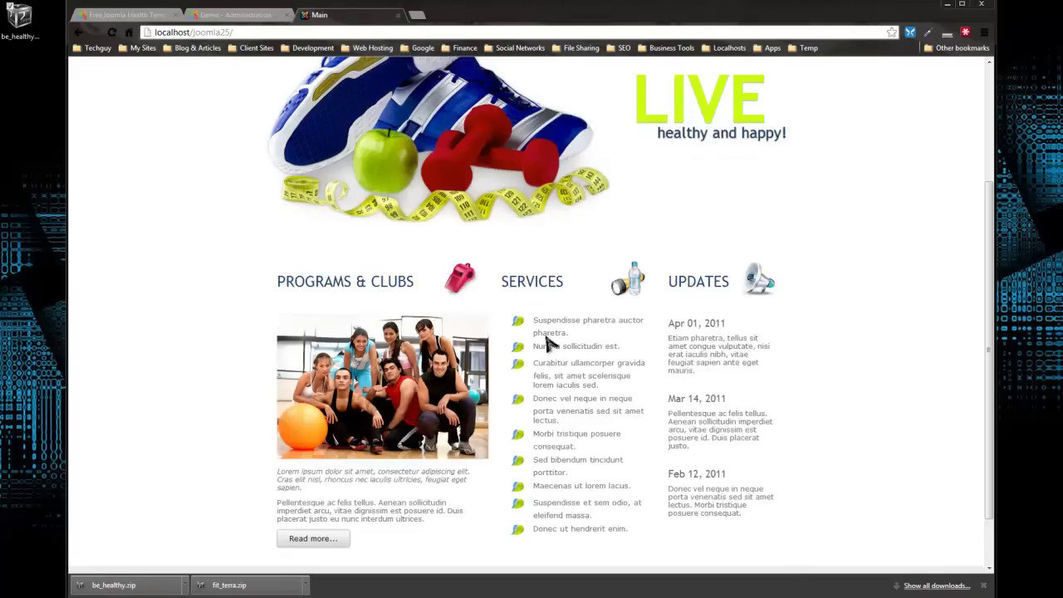
scroll(629, 451, "down", 1)
scroll(629, 451, "up", 1)
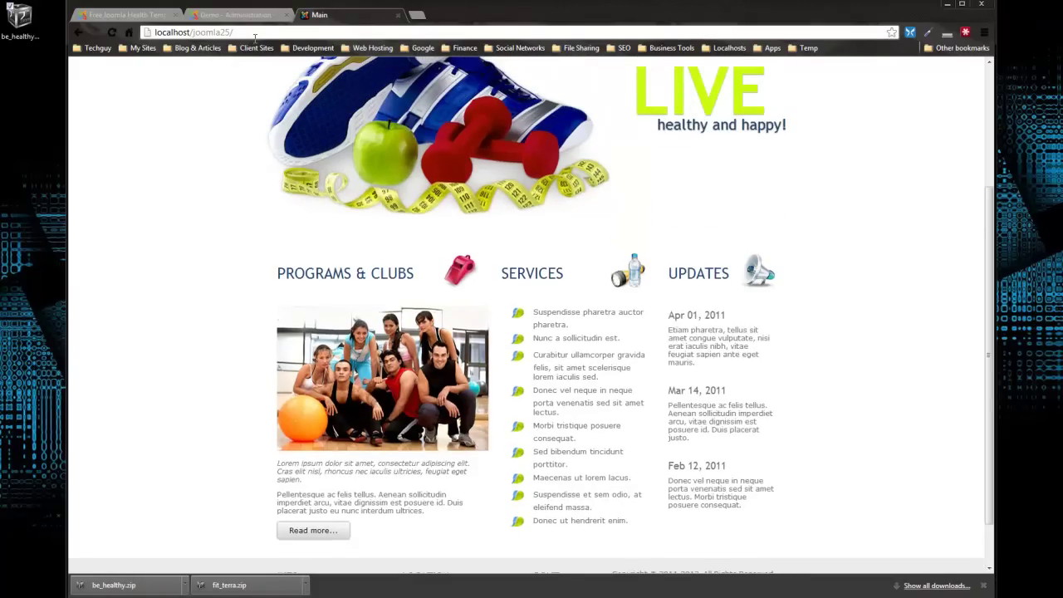
left_click(237, 14)
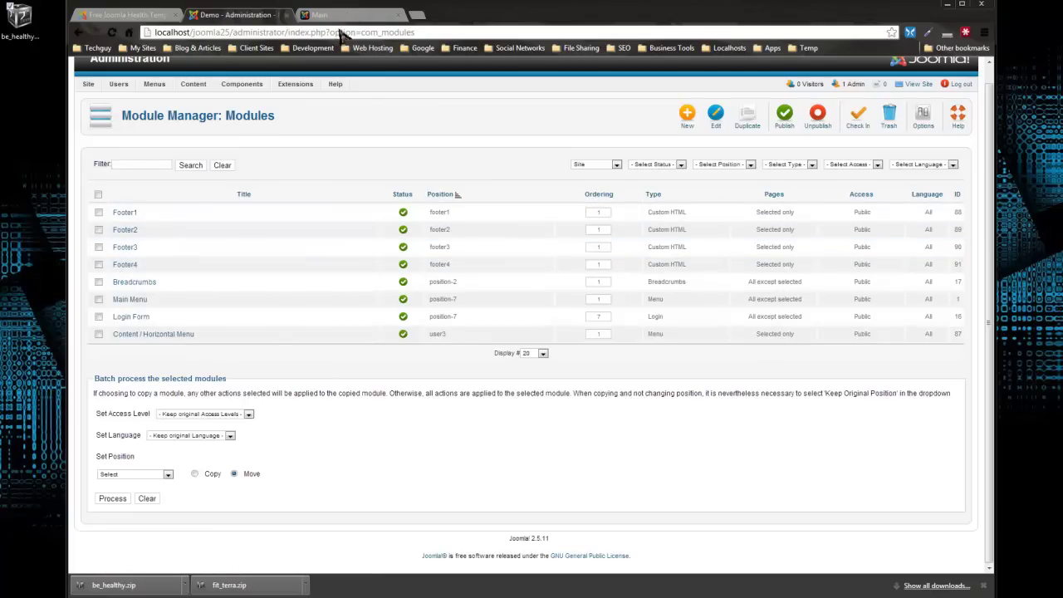
left_click(349, 15)
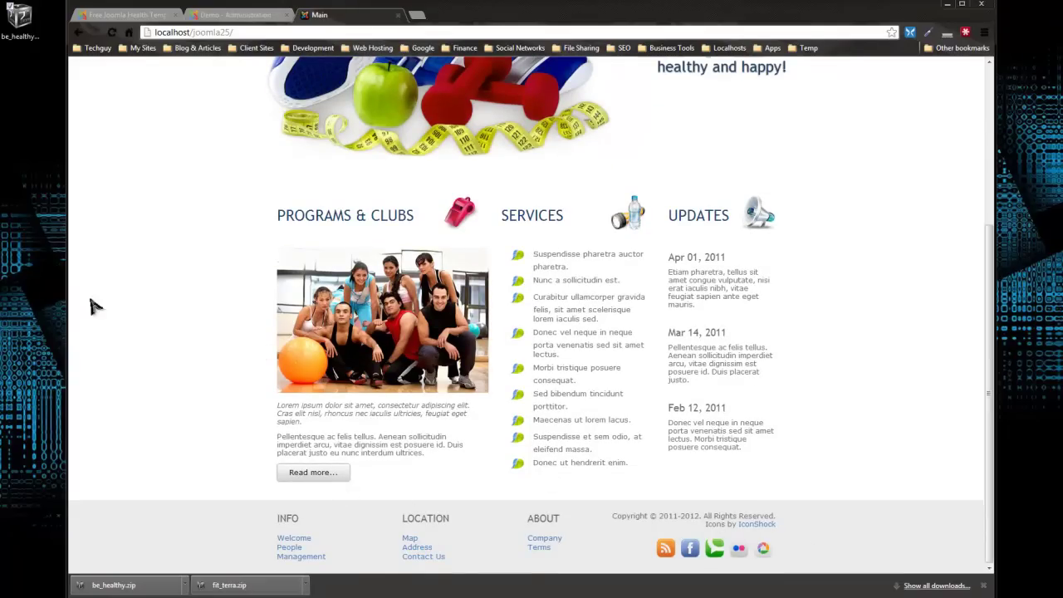
middle_click(171, 324)
scroll(170, 325, "up", 3)
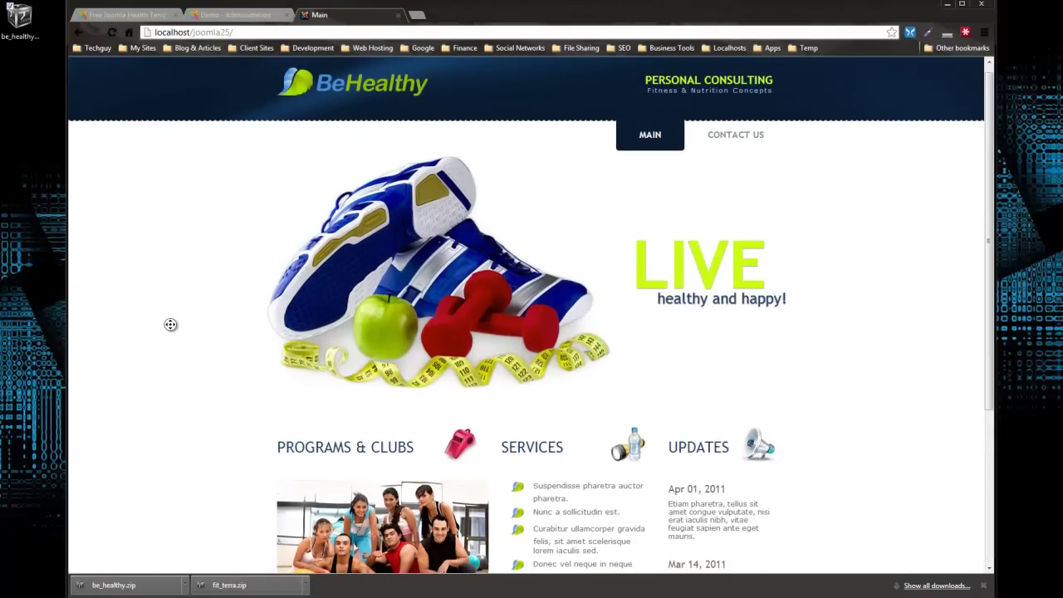
scroll(152, 322, "up", 1)
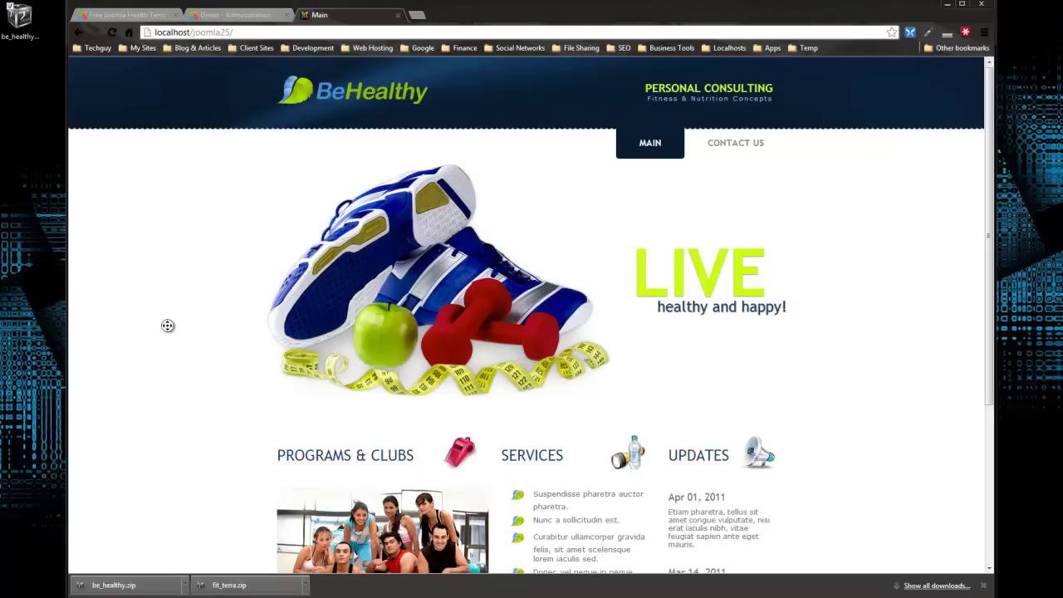
scroll(873, 416, "down", 3)
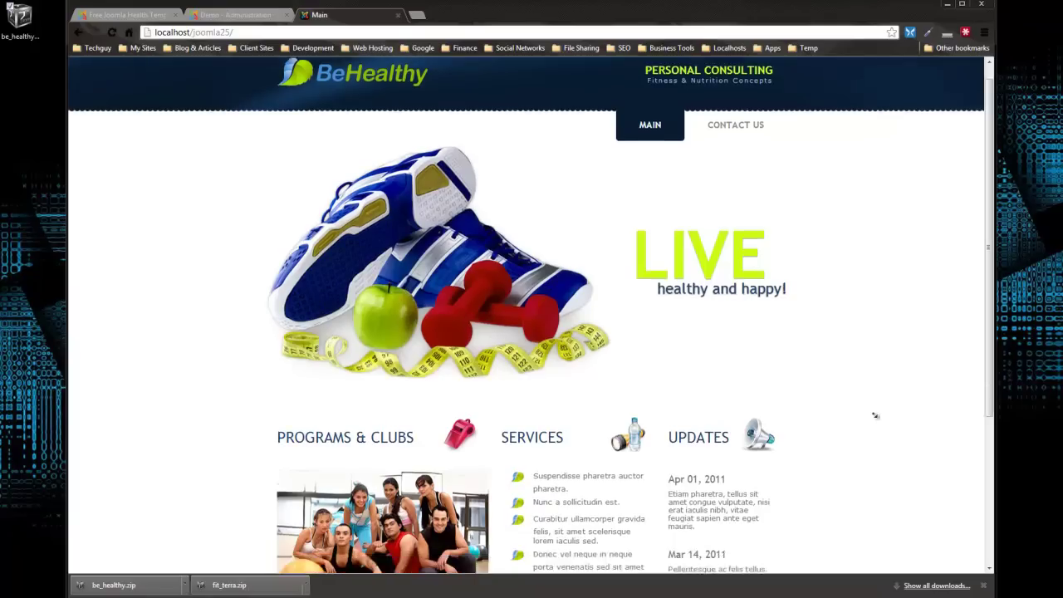